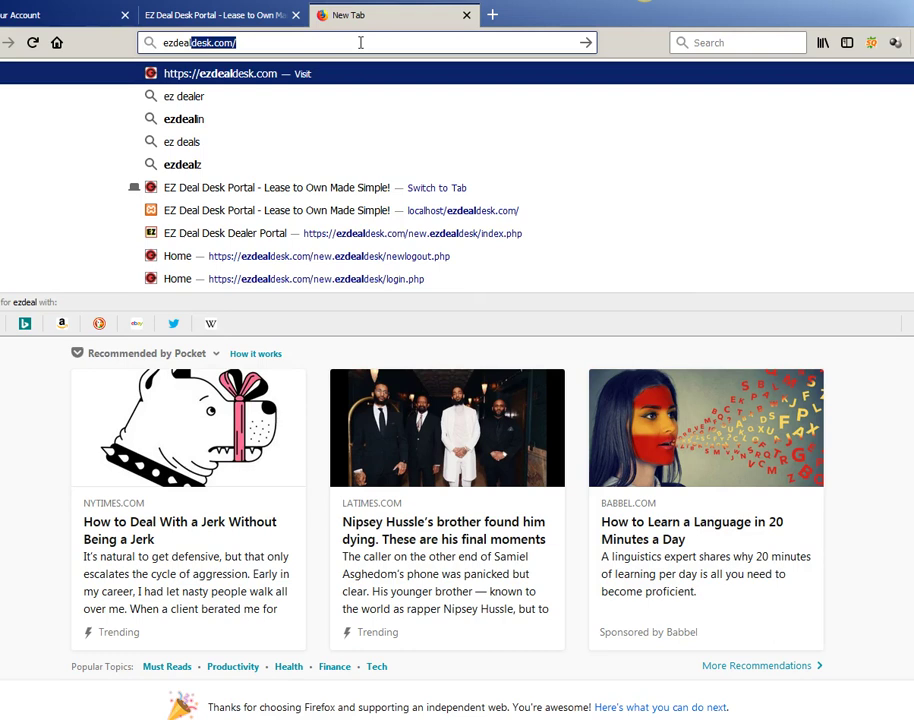
# Open ezdealdesk.com and log in to the dealer portal, filling in the saved dealer username and account password
pyautogui.press('Return')
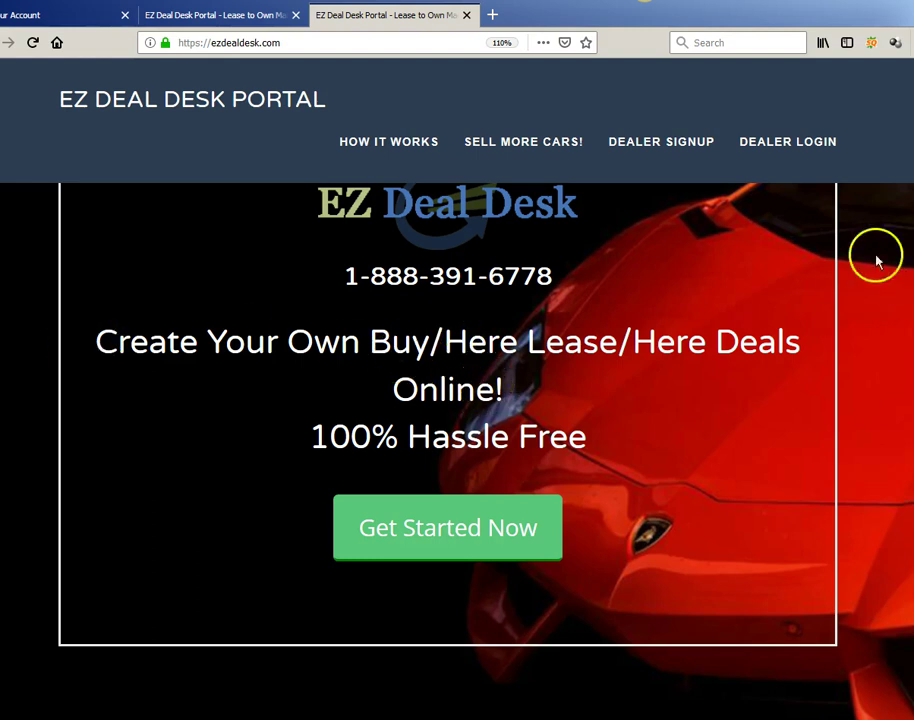
pyautogui.click(796, 146)
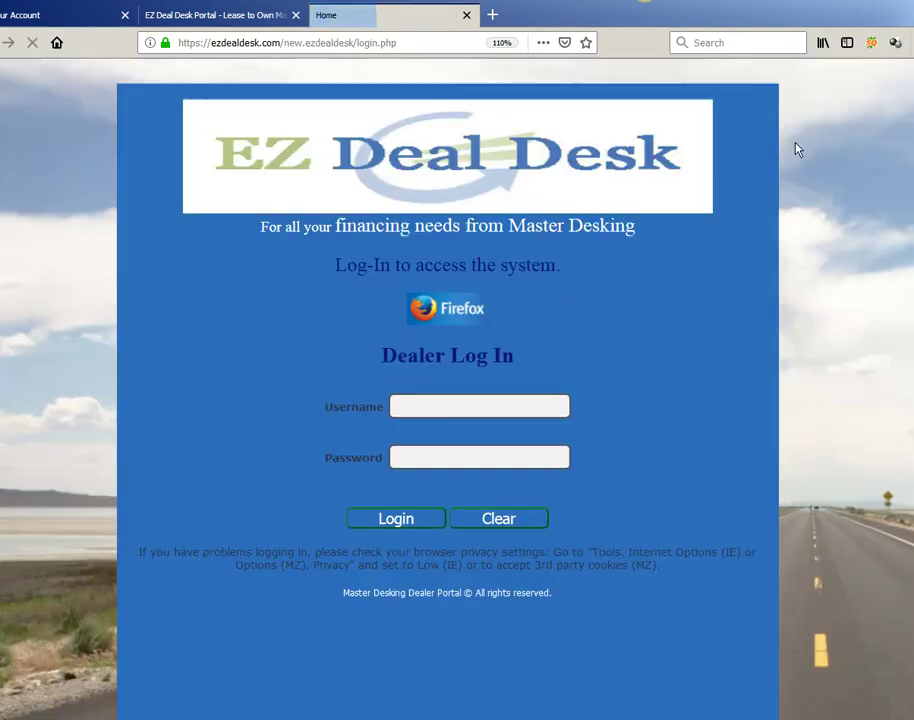
pyautogui.click(443, 404)
pyautogui.click(443, 428)
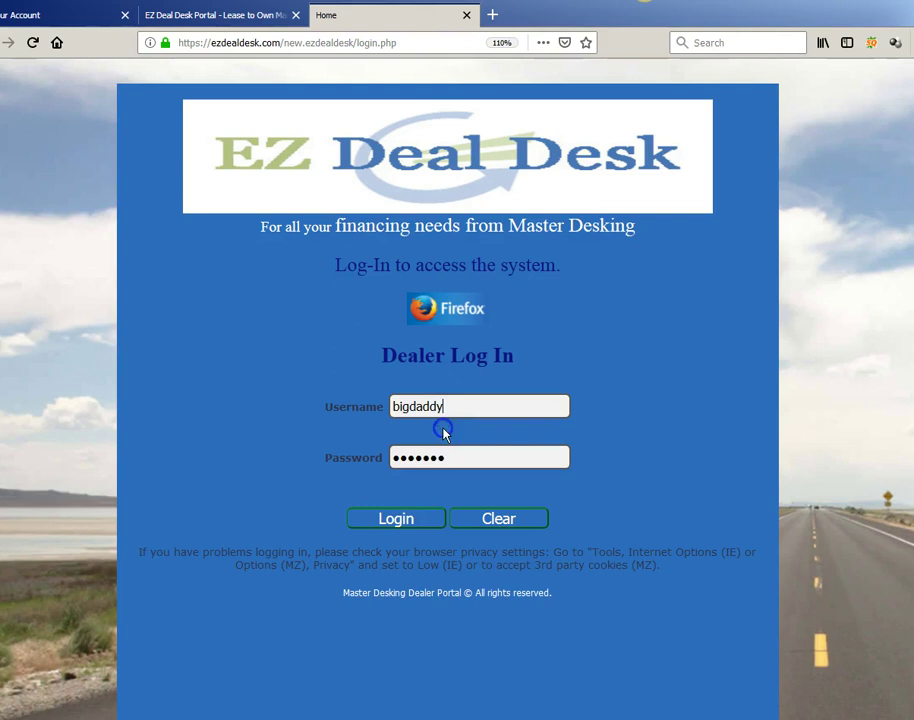
pyautogui.click(396, 519)
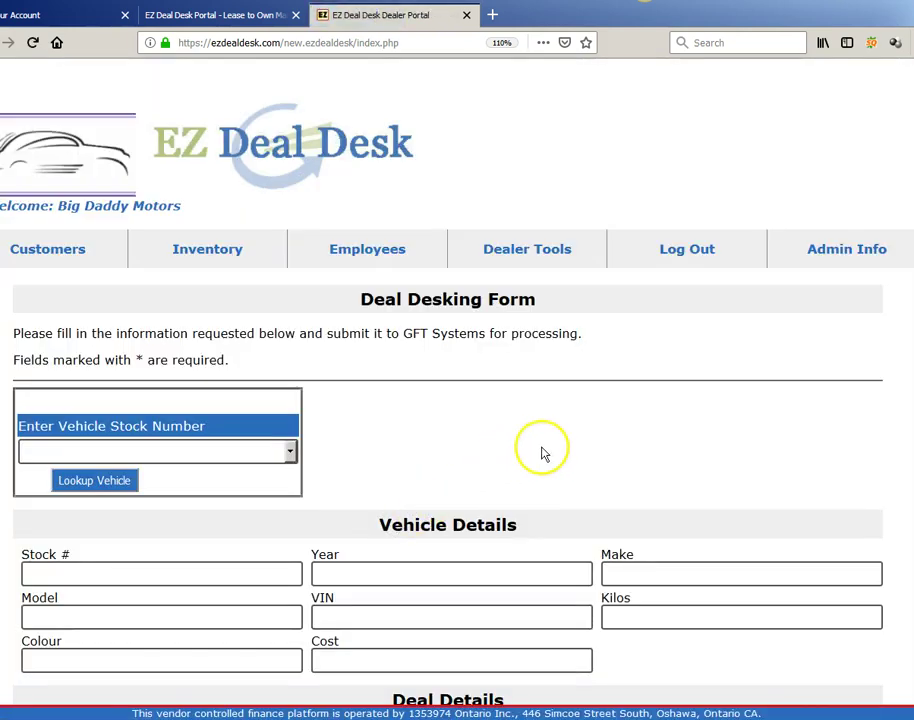
# Look up vehicle stock number NN-105 to load its details into the Deal Desking Form
pyautogui.click(545, 465)
pyautogui.scroll(-3, 550, 445)
pyautogui.scroll(2, 553, 440)
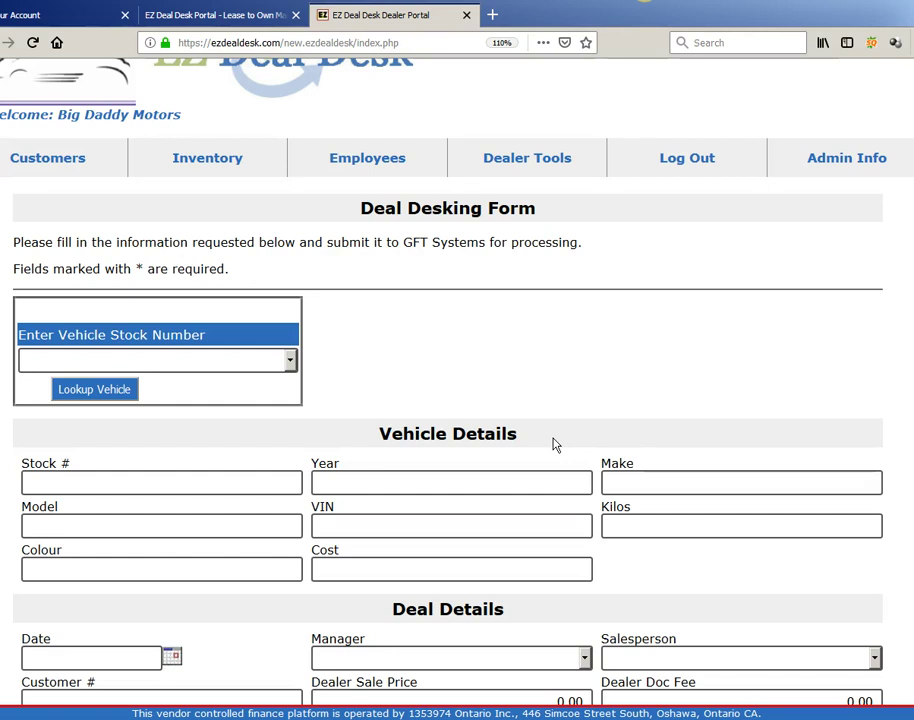
pyautogui.click(291, 360)
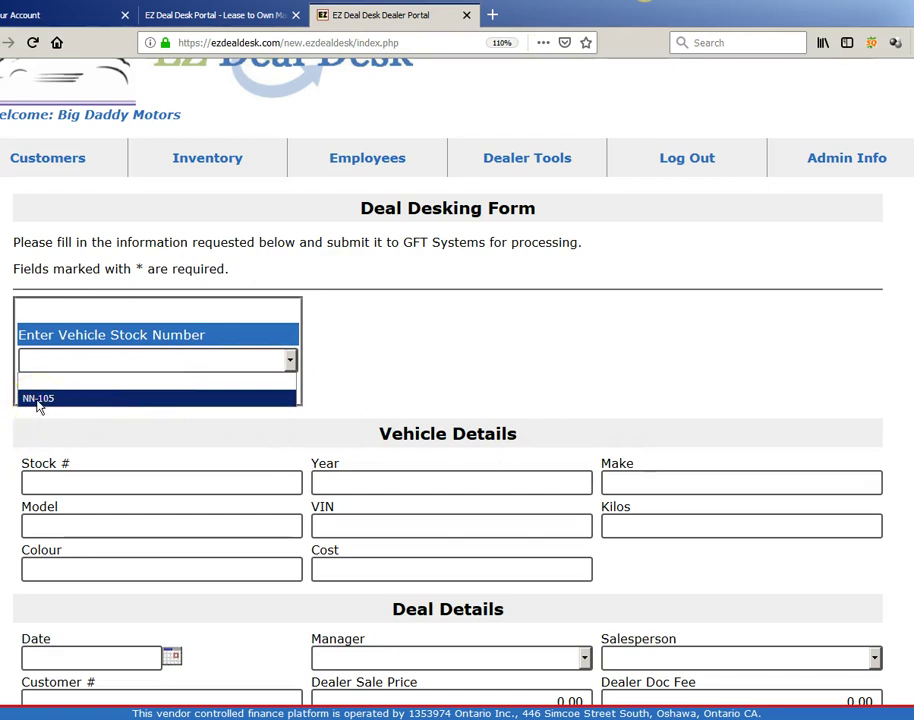
pyautogui.click(37, 400)
pyautogui.click(88, 391)
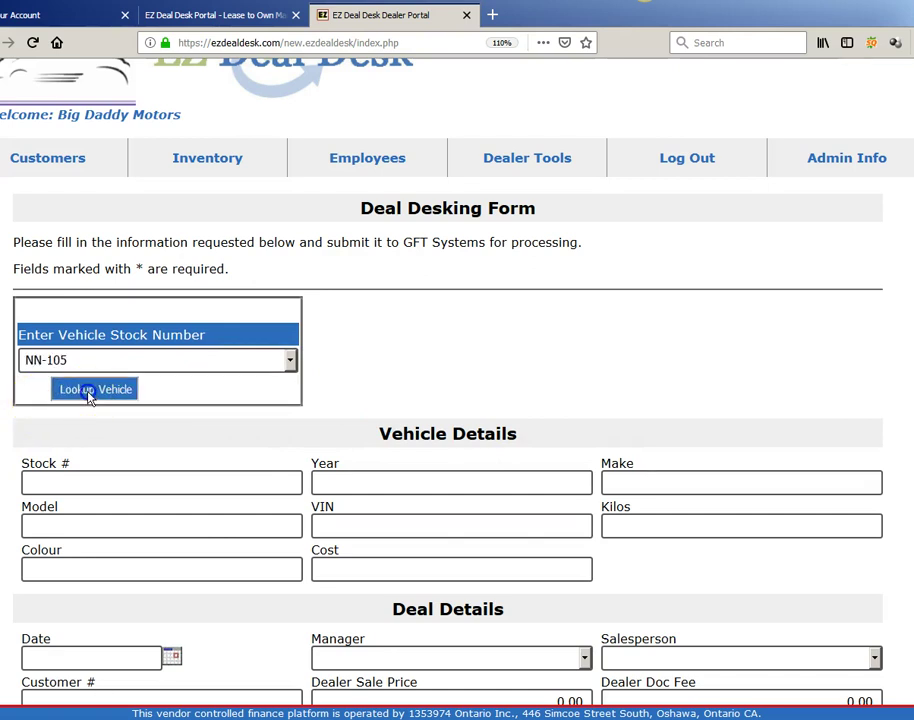
pyautogui.scroll(-3, 657, 359)
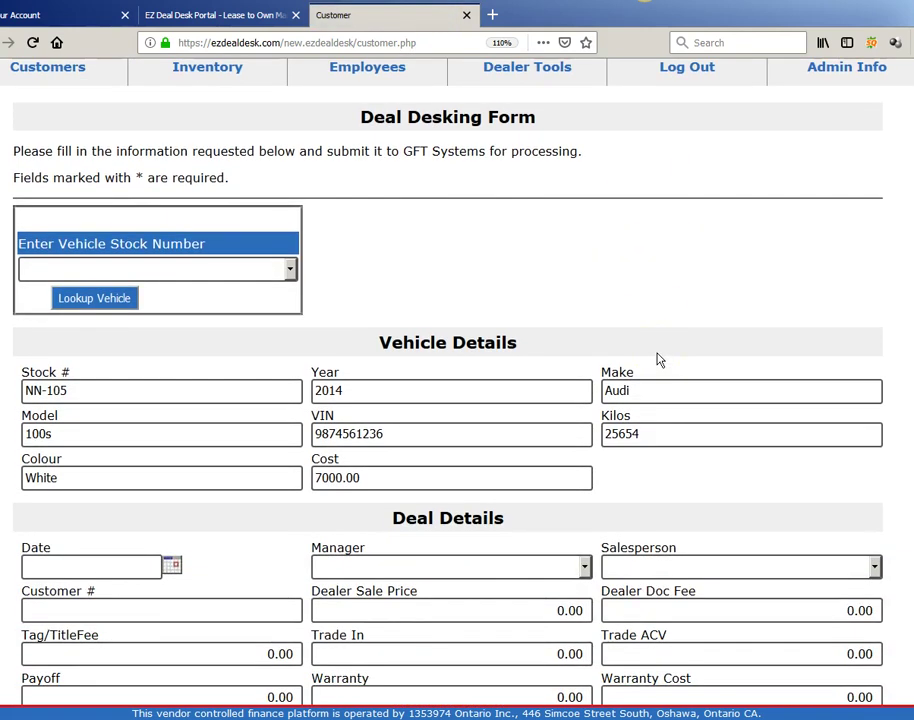
pyautogui.scroll(-2, 633, 362)
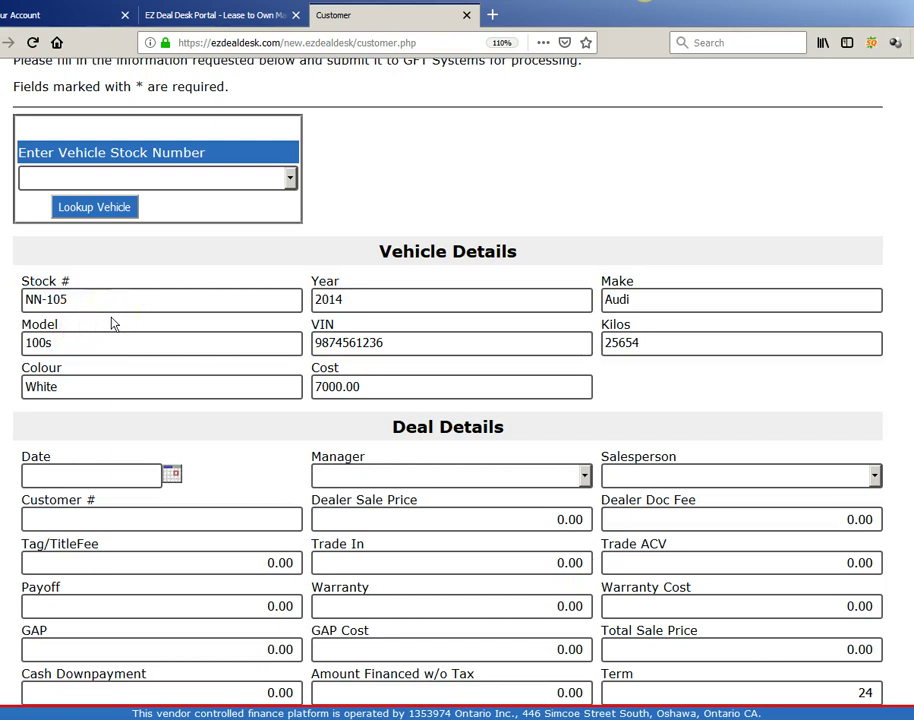
# In the deal details, set the date to 04/07/2019 and choose the first listed manager and salesperson
pyautogui.click(257, 391)
pyautogui.click(262, 385)
pyautogui.scroll(-4, 266, 384)
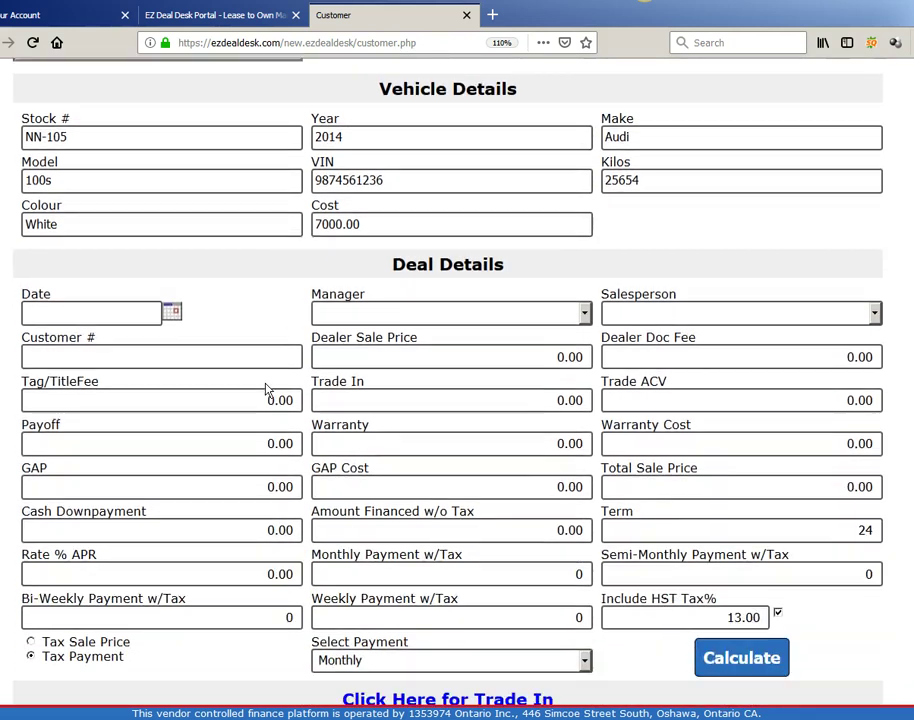
pyautogui.click(169, 294)
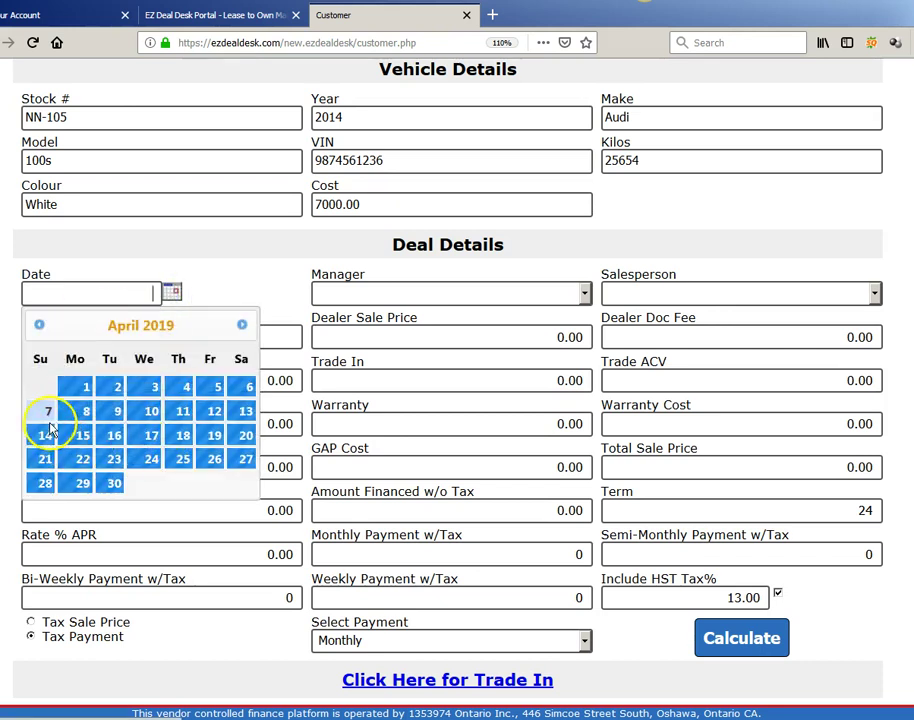
pyautogui.click(36, 418)
pyautogui.click(373, 296)
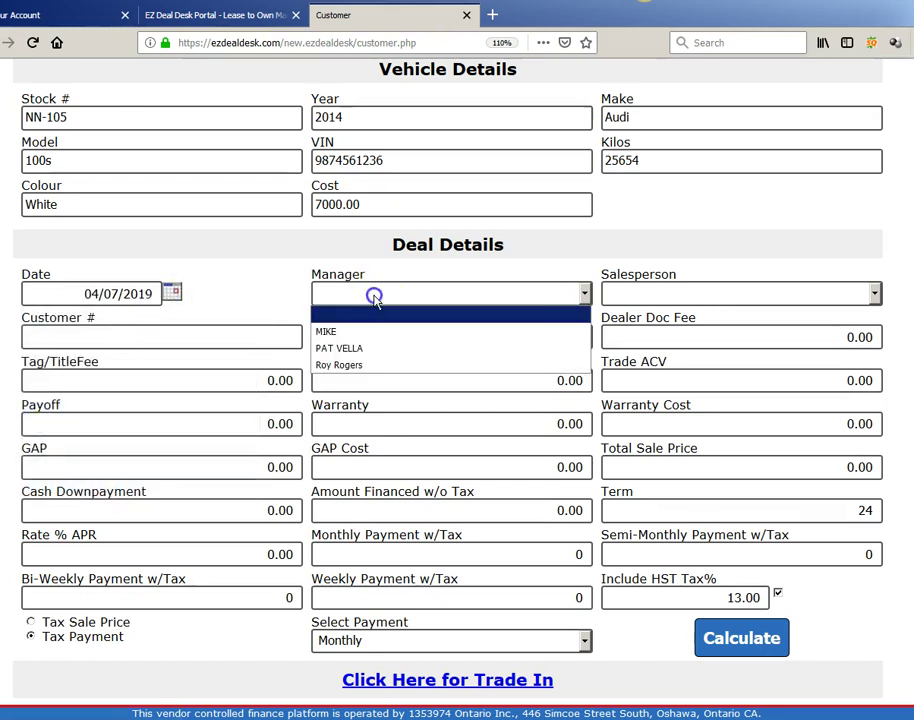
pyautogui.click(342, 336)
pyautogui.click(634, 291)
pyautogui.click(628, 333)
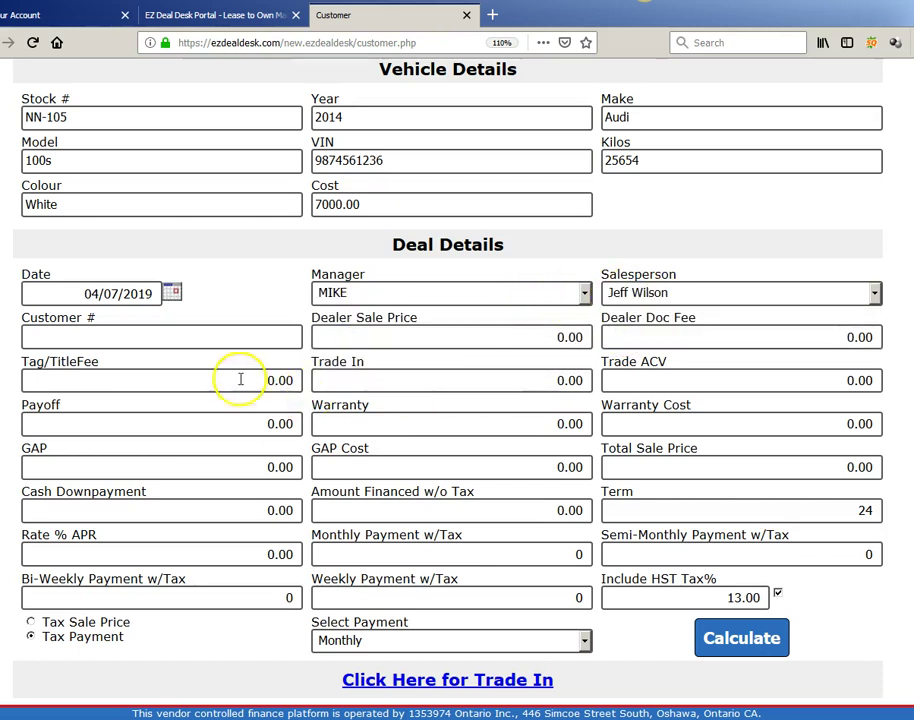
# Enter the customer number in the deal details
pyautogui.click(204, 341)
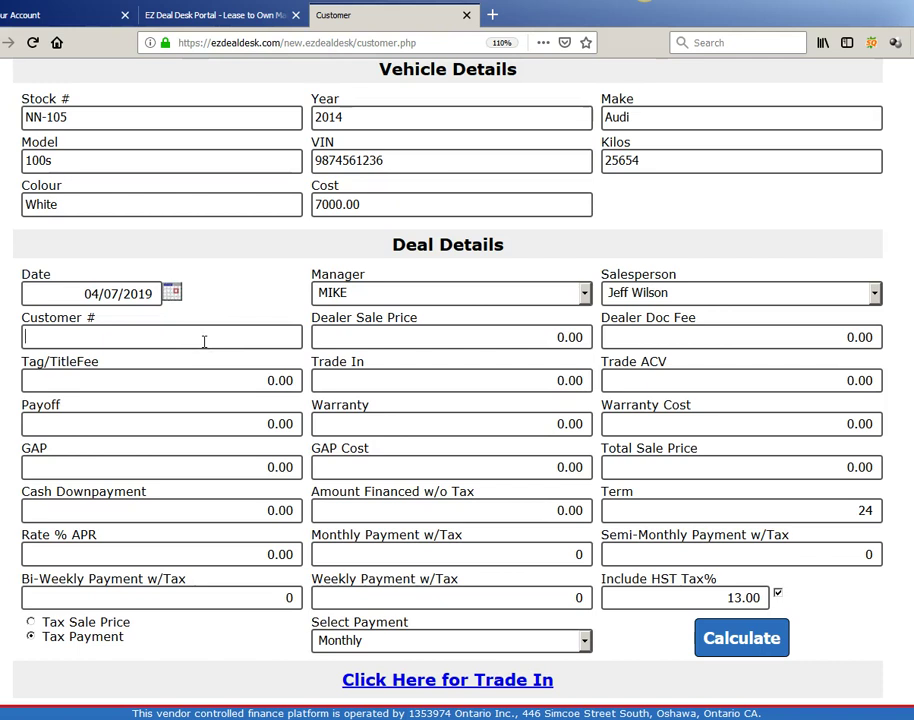
pyautogui.write('JW-')
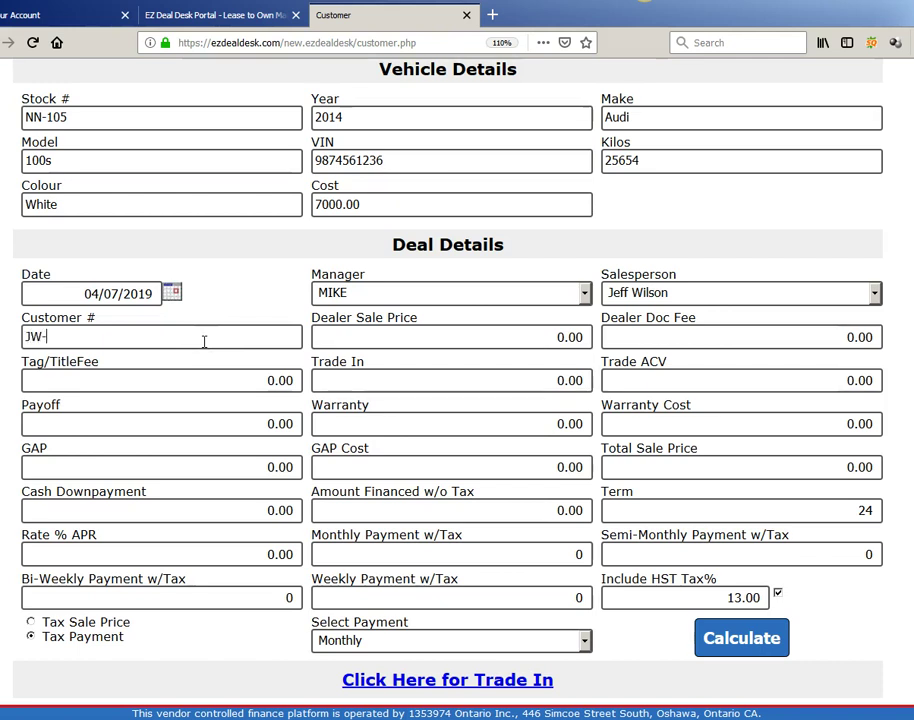
pyautogui.write('101')
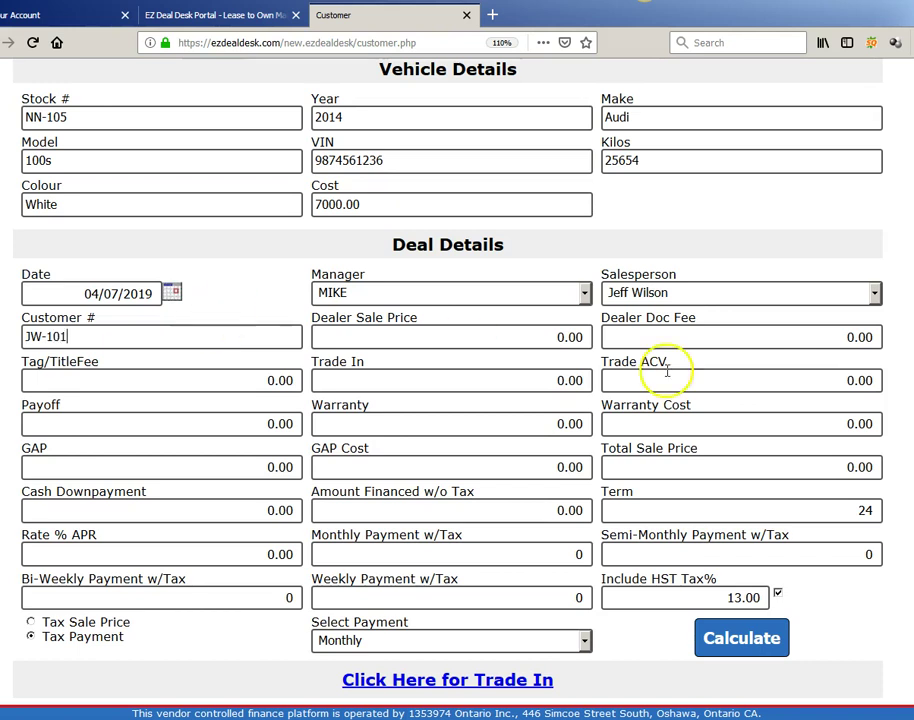
# Set the dealer sale price to 6950.00
pyautogui.doubleClick(424, 338)
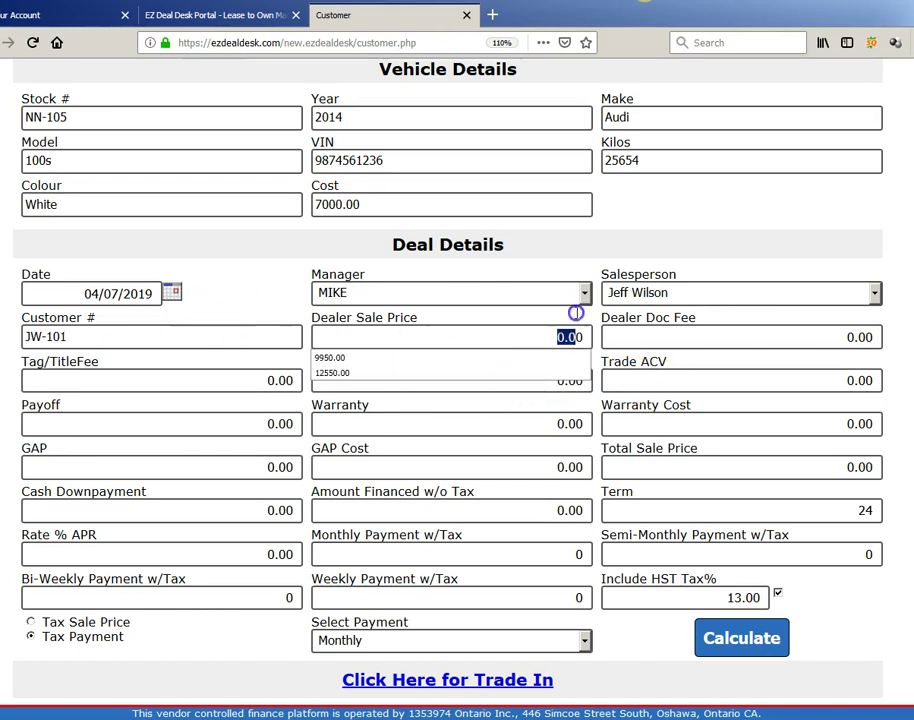
pyautogui.write('695')
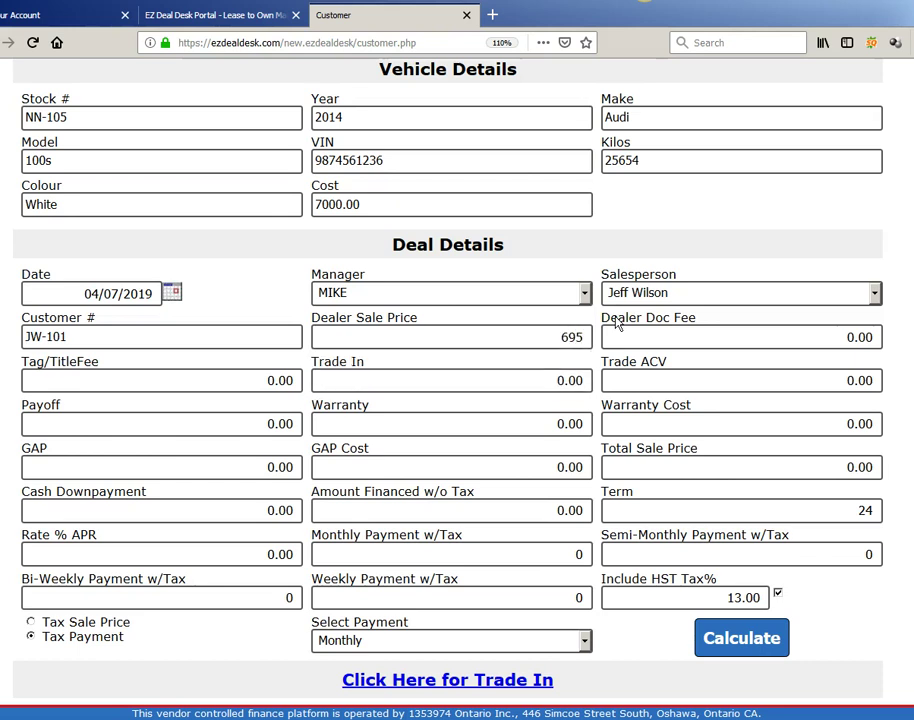
pyautogui.write('0.00')
pyautogui.press('Tab')
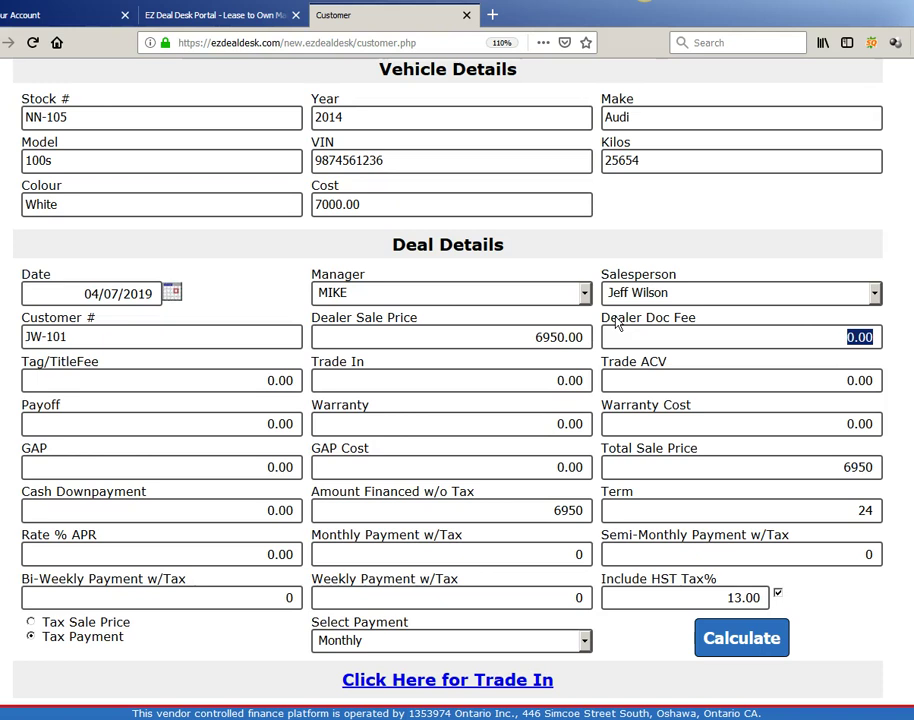
# Set the warranty price to 995.00 and the warranty cost to 250.00, skipping the fee, trade-in and payoff values
pyautogui.press('Tab')
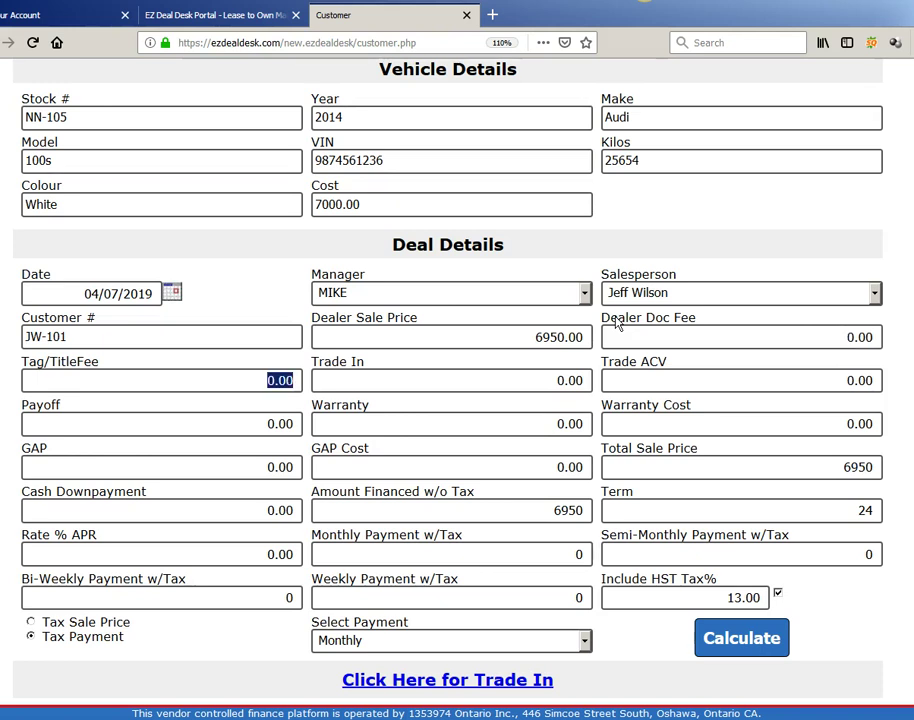
pyautogui.press('Tab')
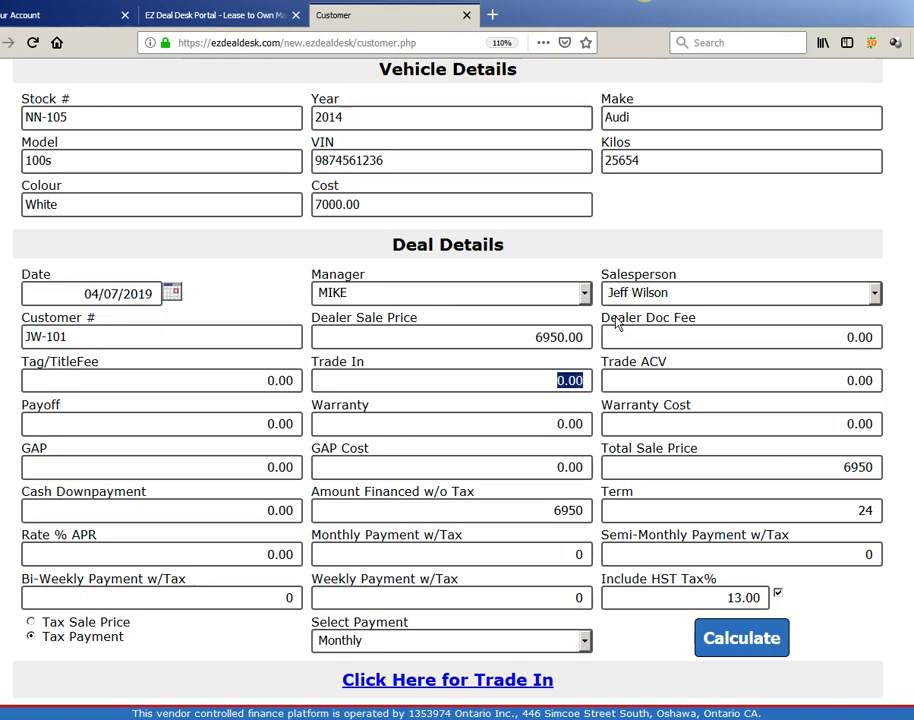
pyautogui.press('Tab')
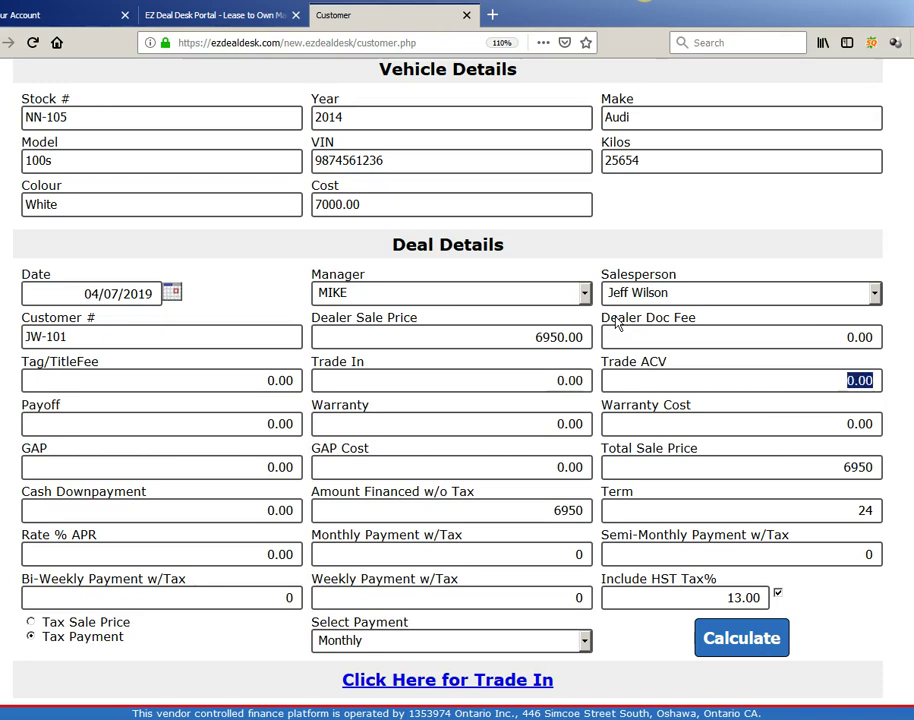
pyautogui.press('Tab')
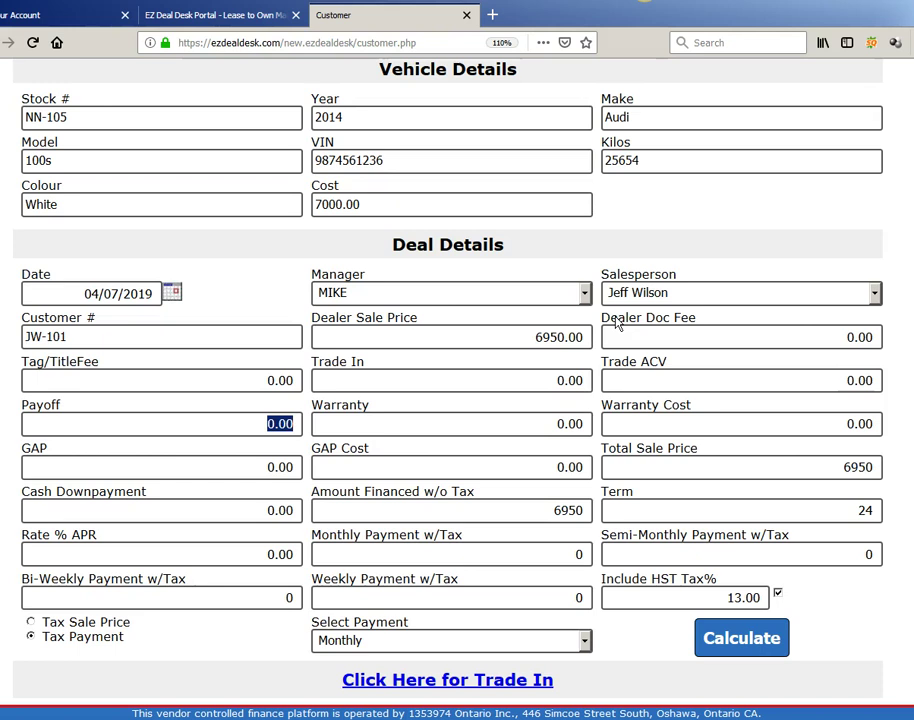
pyautogui.press('Tab')
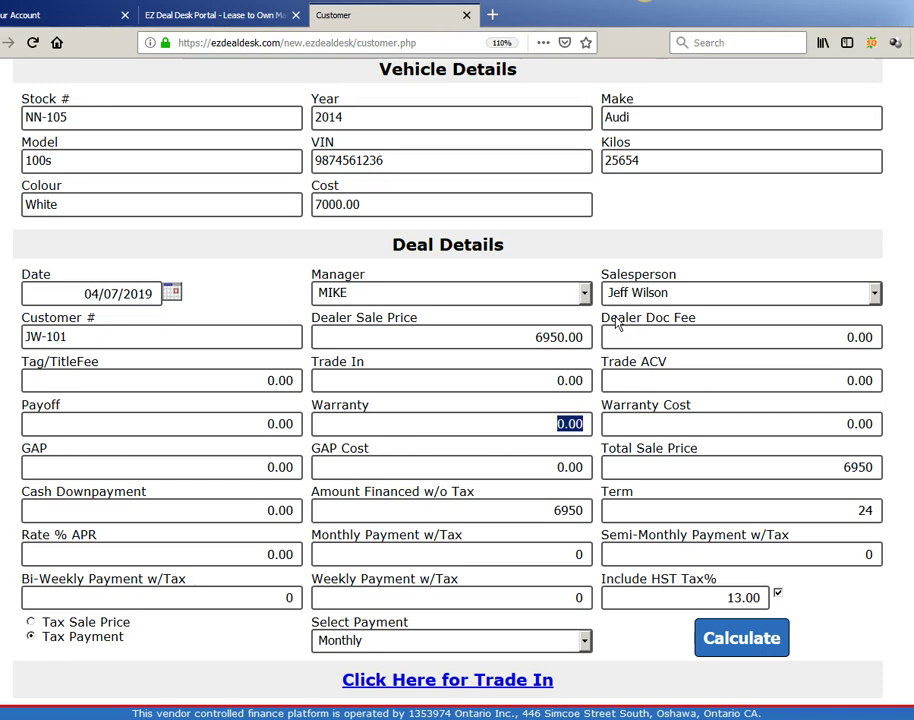
pyautogui.write('995.00')
pyautogui.press('Tab')
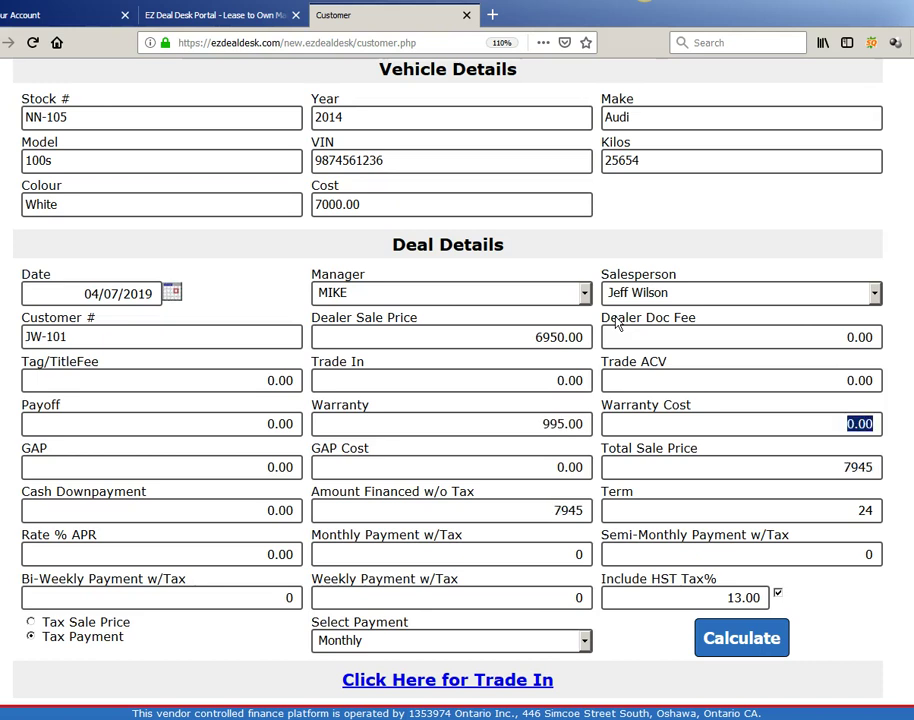
pyautogui.write('250.00')
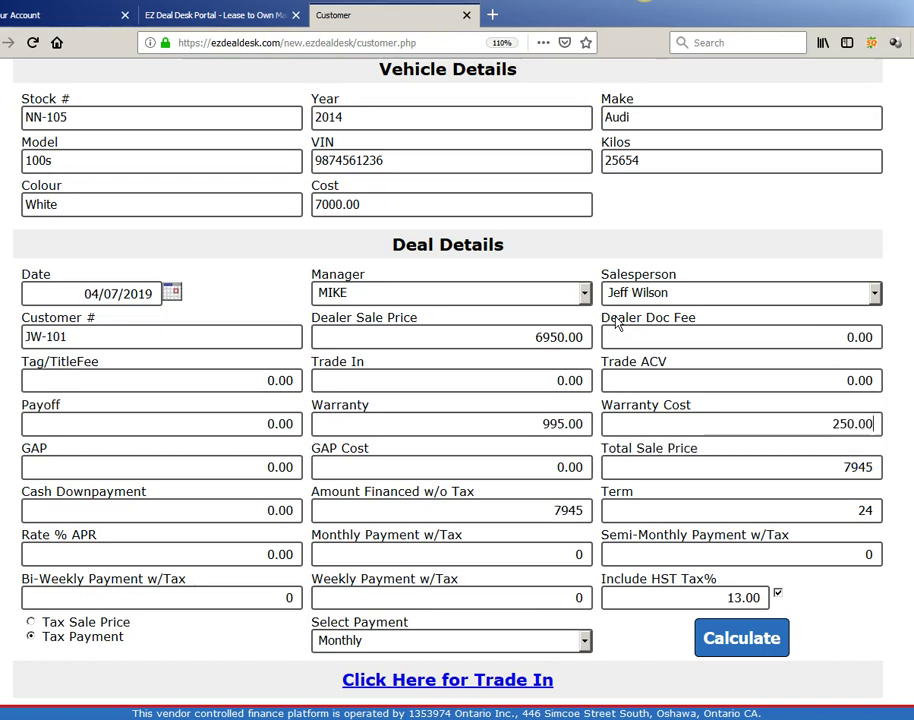
pyautogui.press('Tab')
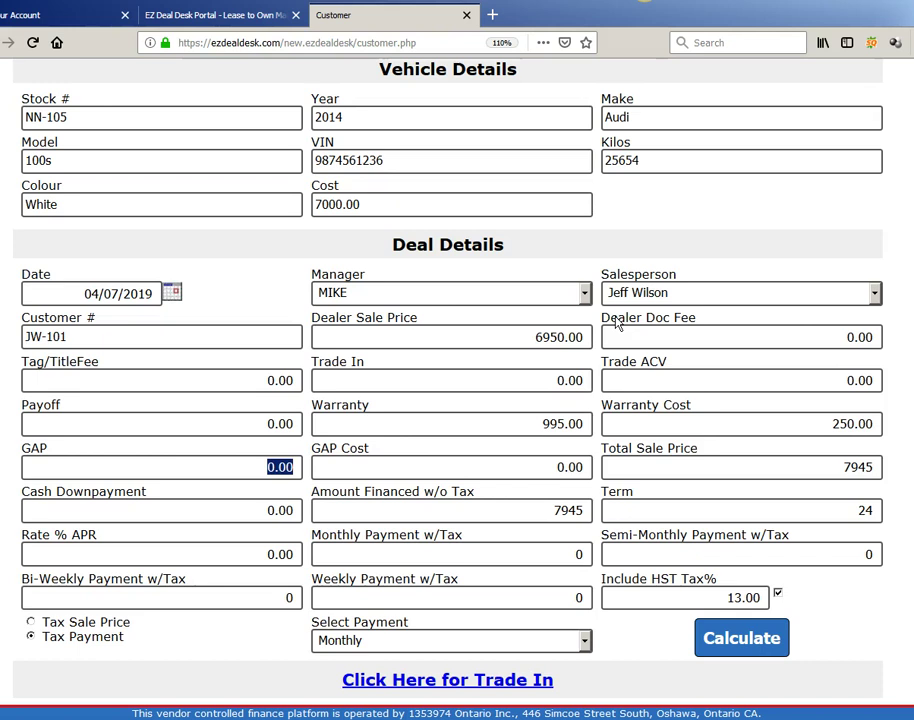
# Set the GAP price to 450.00 and the GAP cost to 150.0
pyautogui.write('450.00')
pyautogui.press('Tab')
pyautogui.write('150.0')
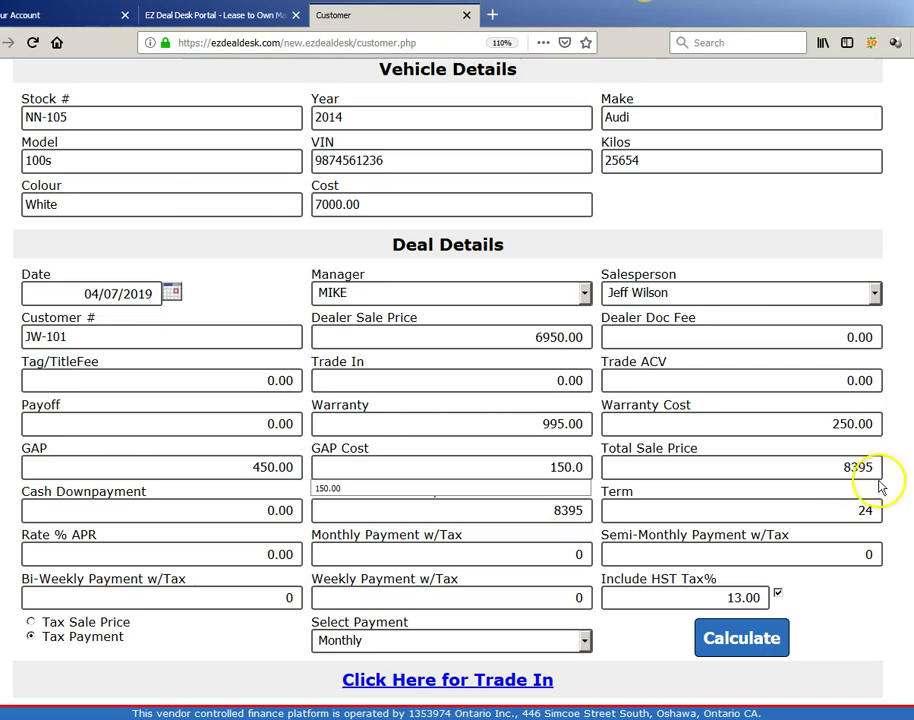
# Set the cash downpayment to 1000.00
pyautogui.click(273, 510)
pyautogui.moveTo(273, 510); pyautogui.dragTo(300, 510)
pyautogui.press('Tab')
pyautogui.click(192, 554)
pyautogui.click(235, 551)
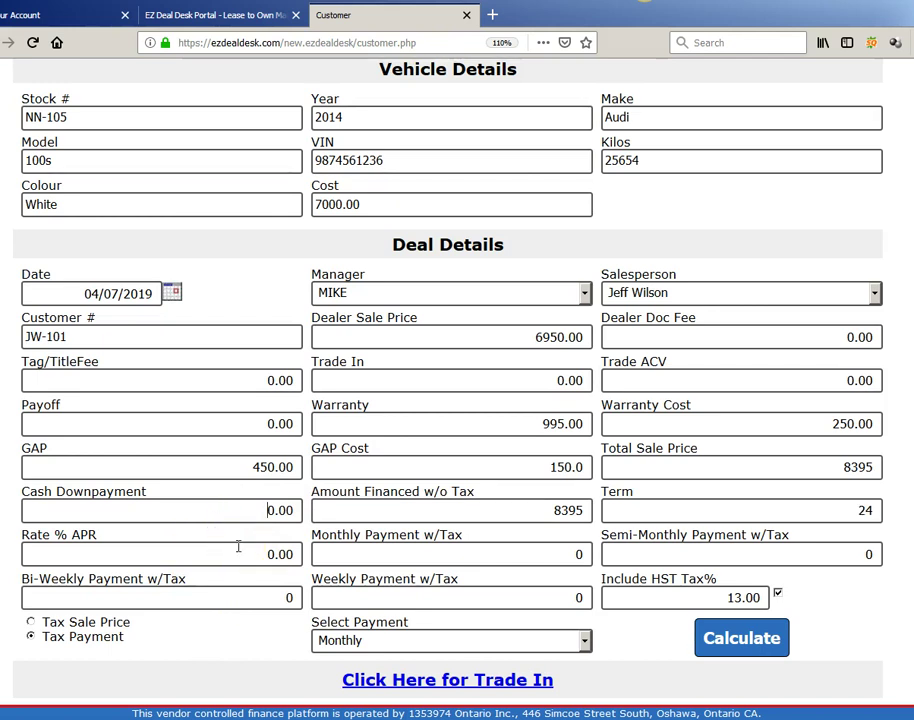
pyautogui.write('1000')
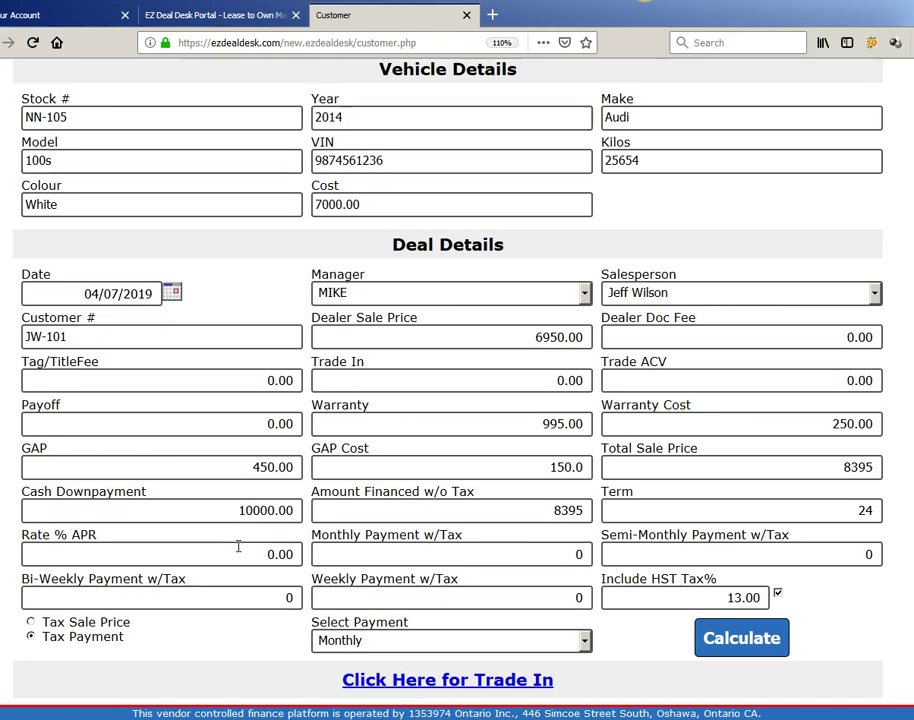
pyautogui.press('BackSpace')
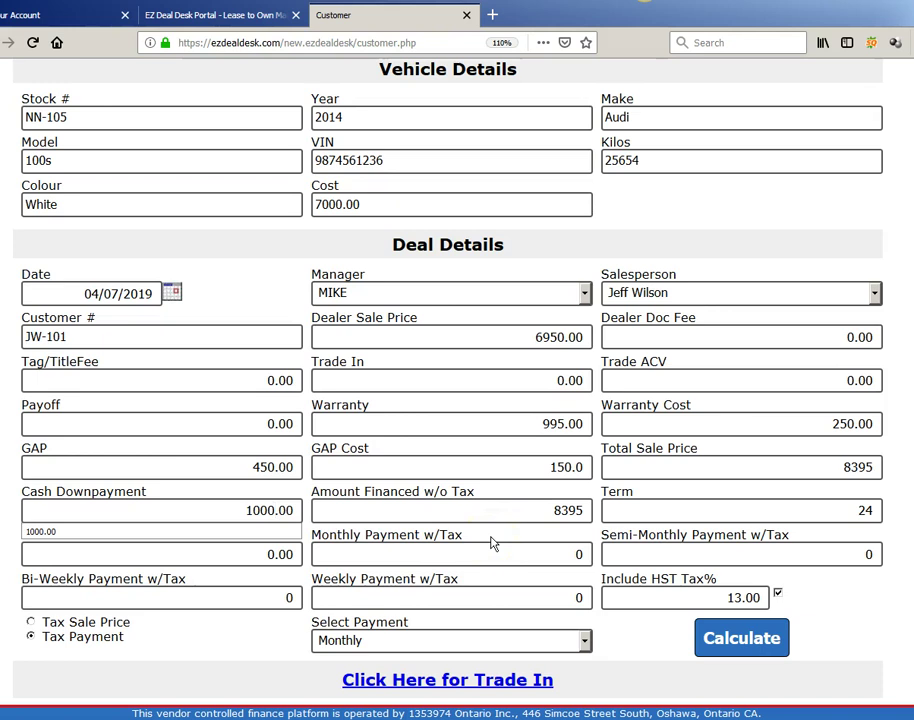
pyautogui.press('Escape')
pyautogui.press('Tab')
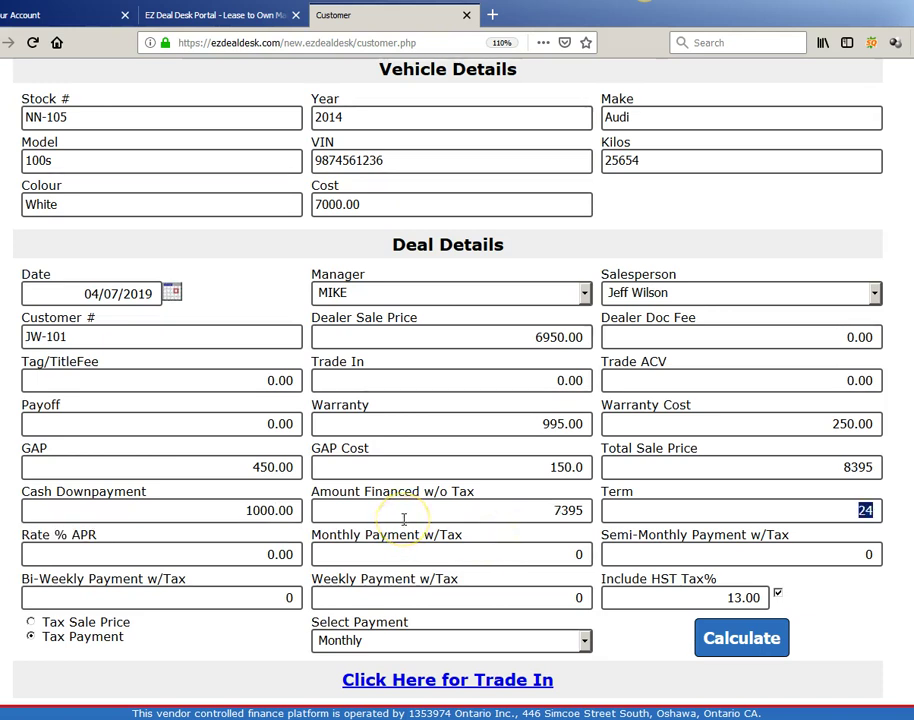
# Set the deal's APR rate to 29.00 percent
pyautogui.doubleClick(862, 511)
pyautogui.doubleClick(248, 553)
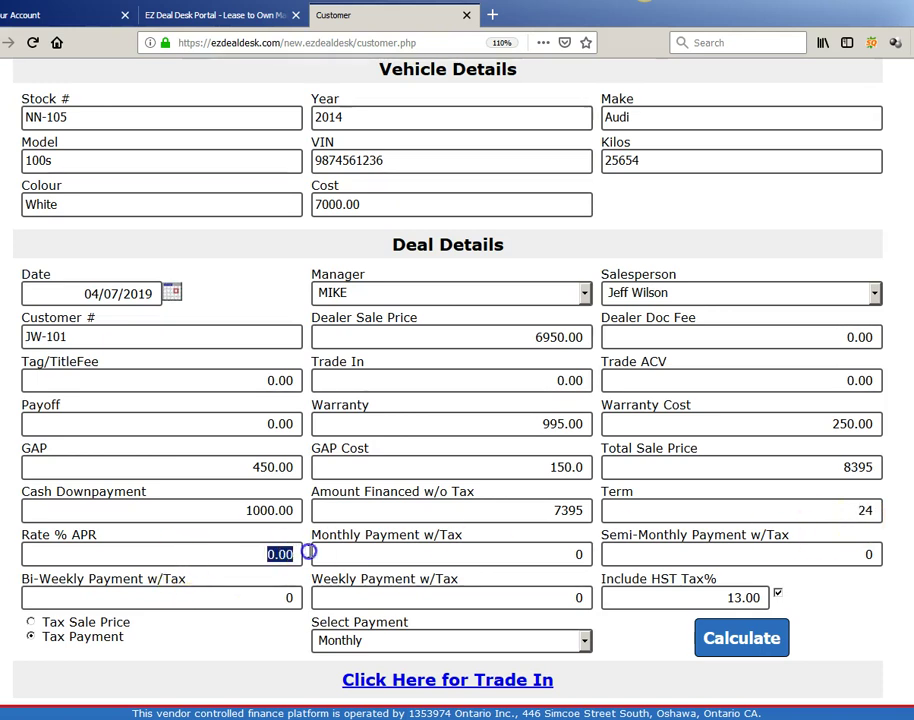
pyautogui.write('29.')
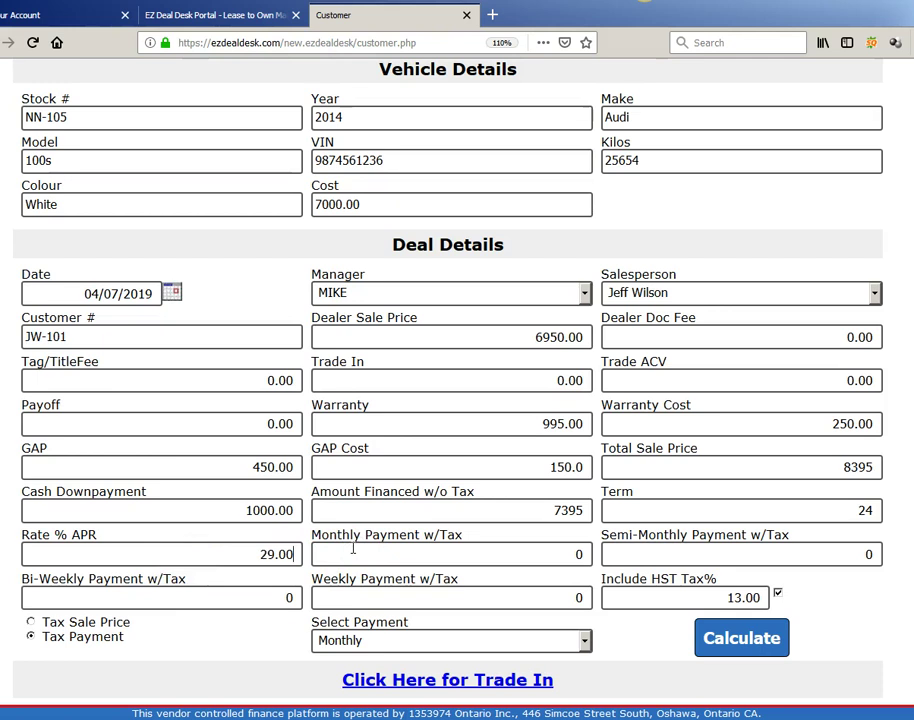
pyautogui.press('Tab')
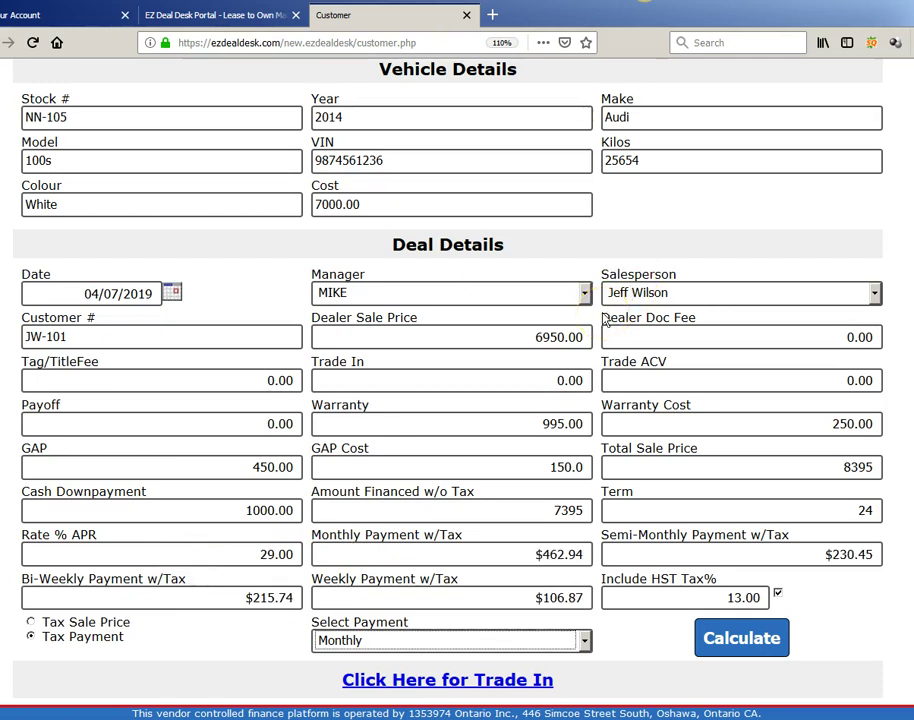
# Set the deal's payment frequency to Weekly
pyautogui.scroll(-2, 604, 318)
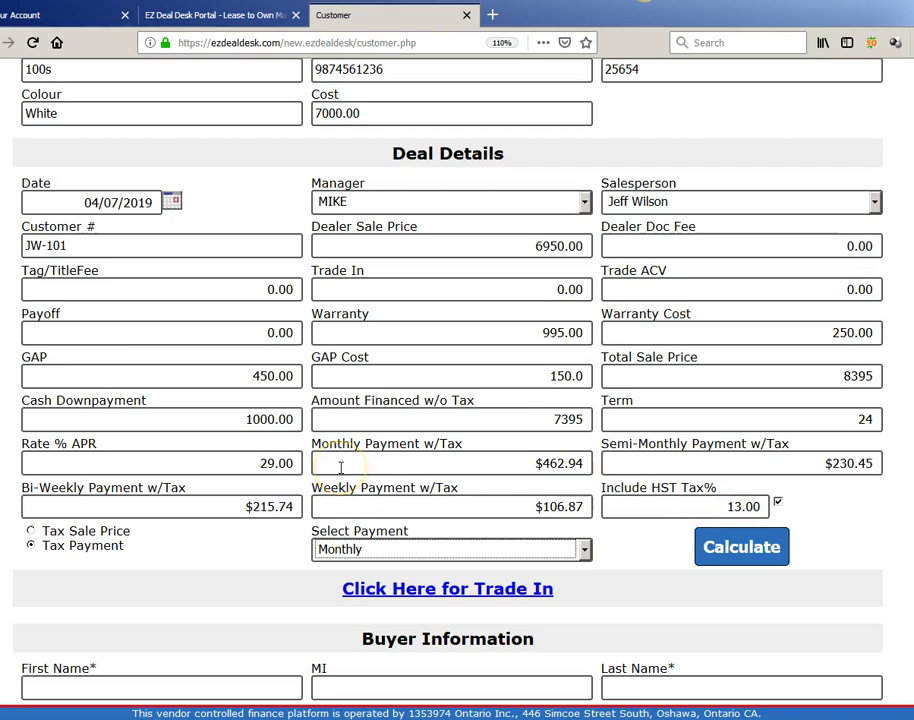
pyautogui.click(332, 503)
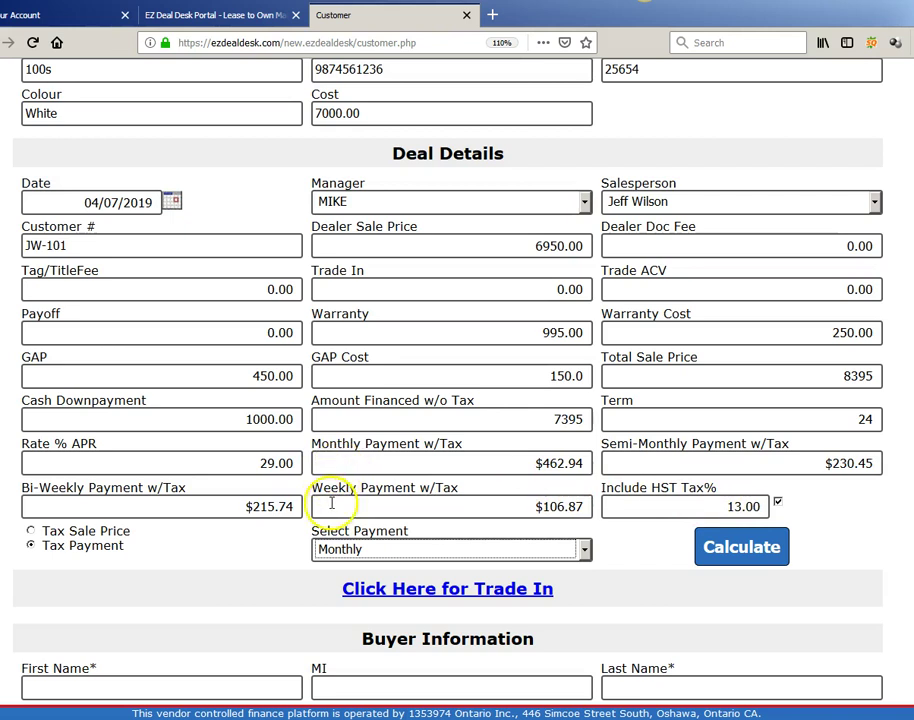
pyautogui.scroll(-2, 590, 502)
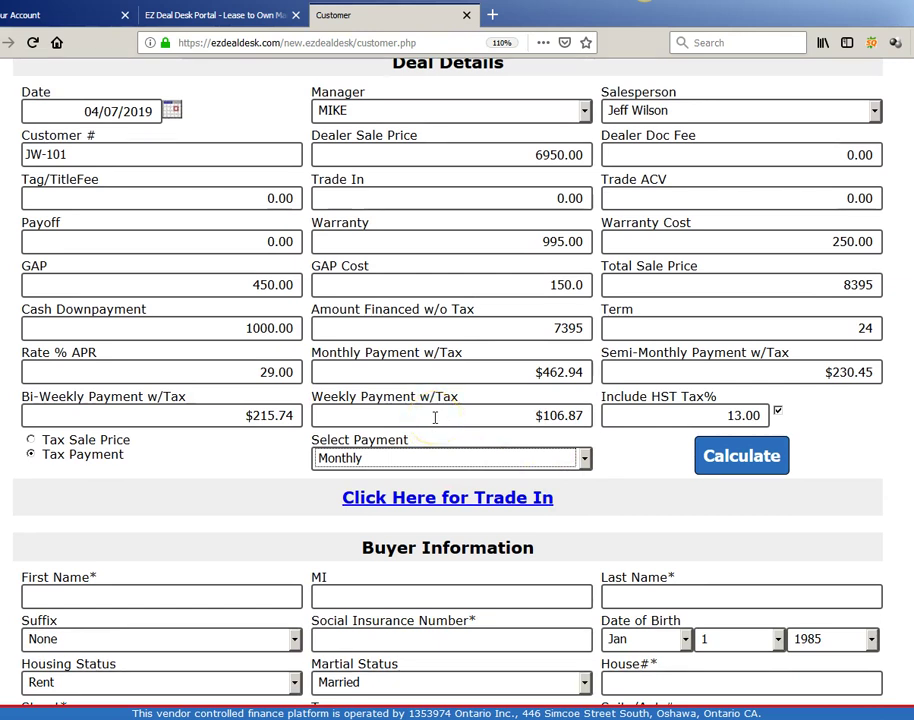
pyautogui.click(585, 459)
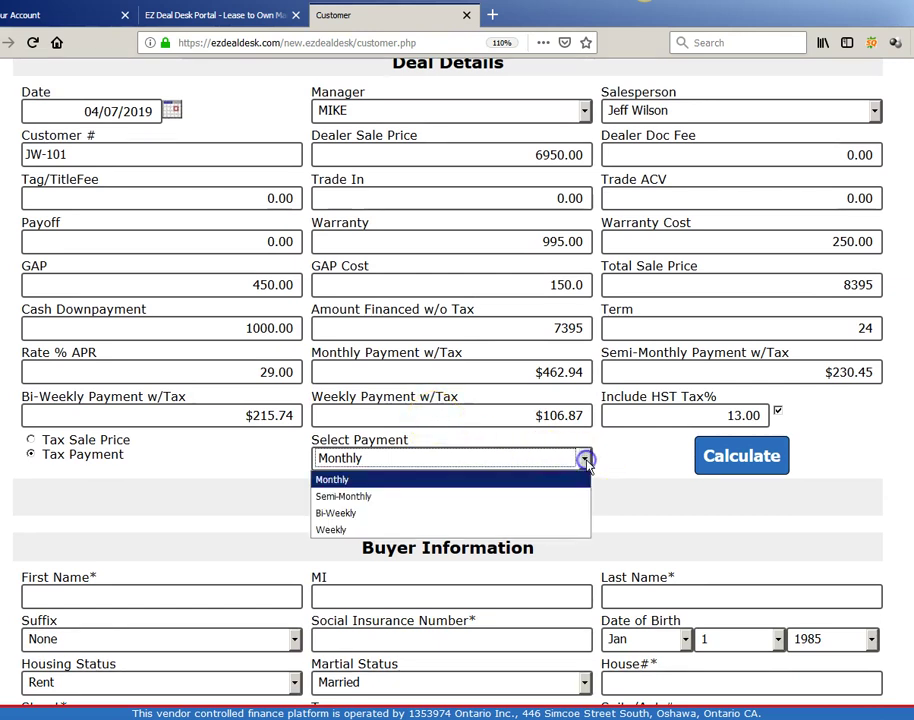
pyautogui.click(352, 531)
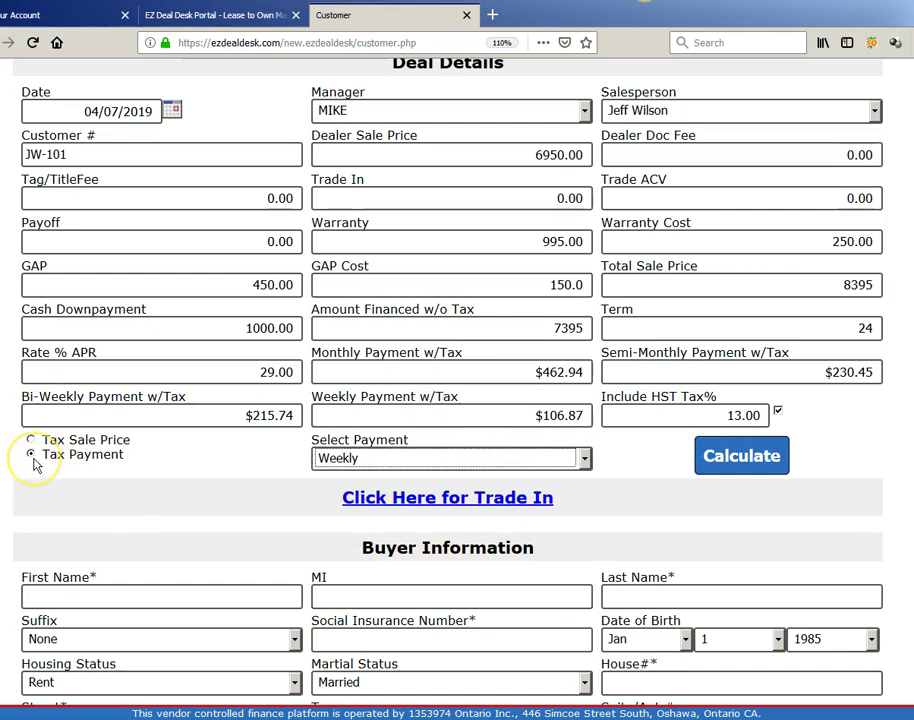
# Enter the buyer's first and last name, filling in the address and e-mail from a saved autofill entry
pyautogui.scroll(-3, 133, 465)
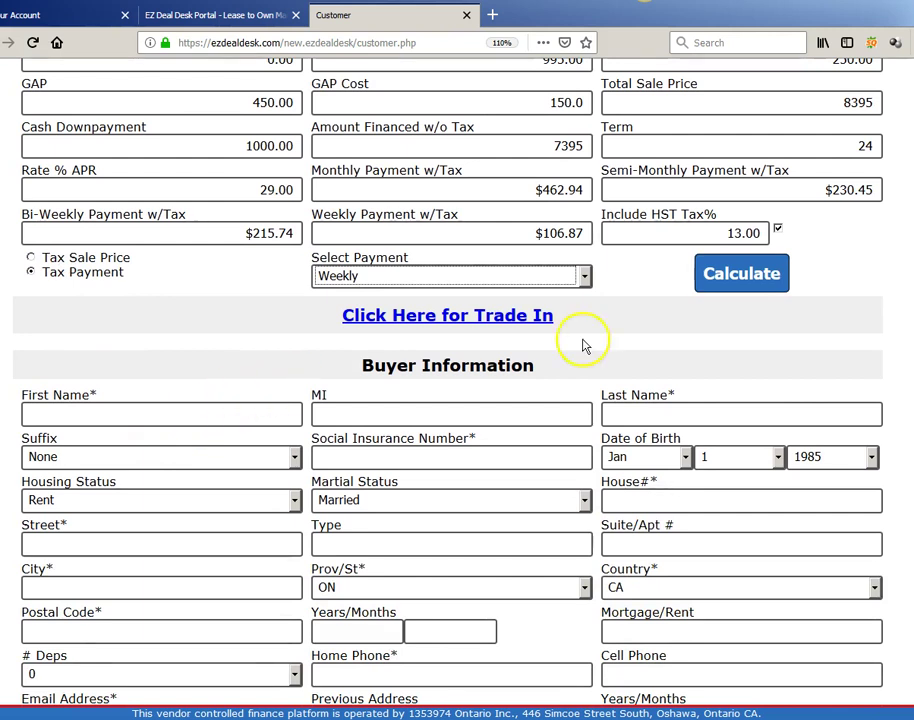
pyautogui.click(137, 410)
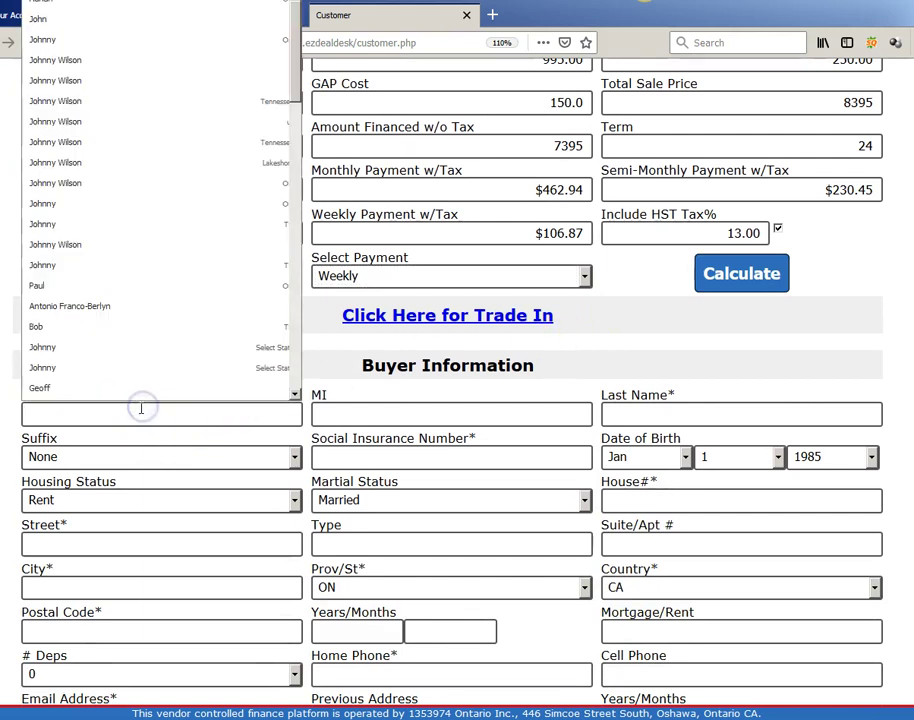
pyautogui.click(36, 326)
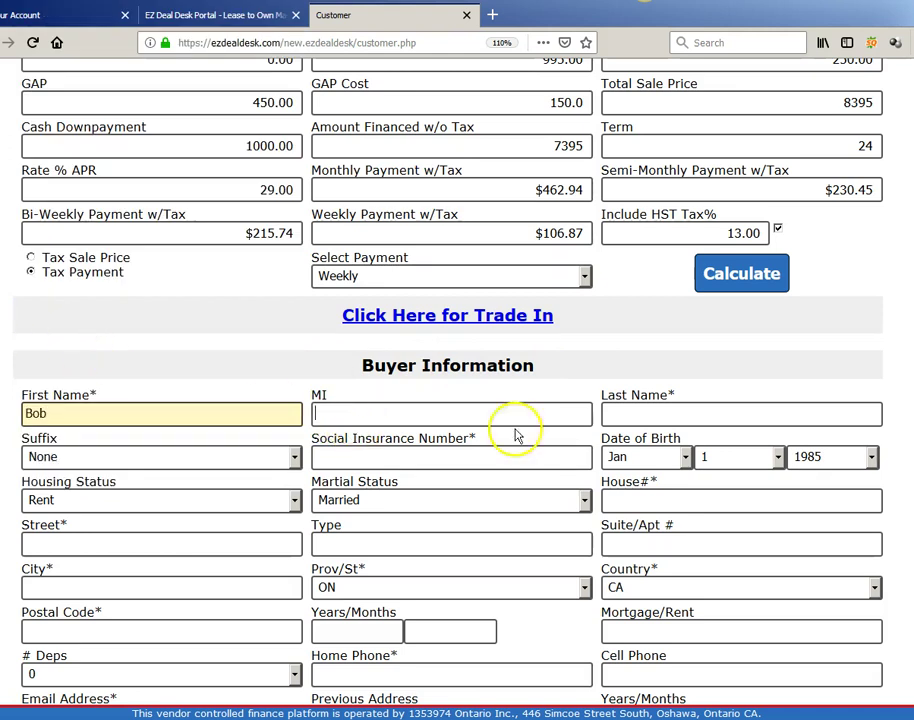
pyautogui.click(703, 418)
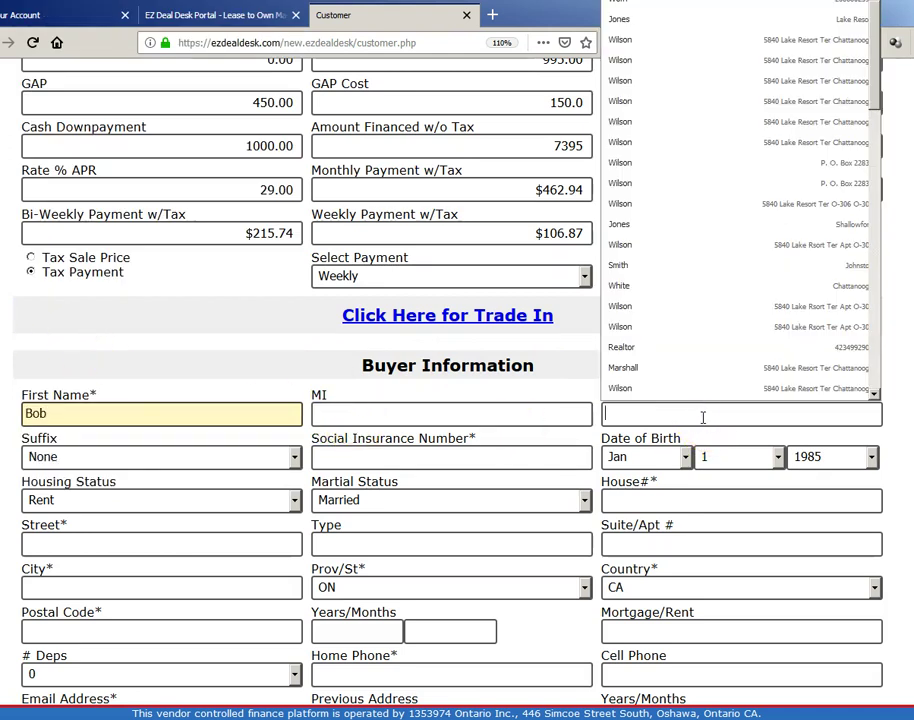
pyautogui.moveTo(665, 390)
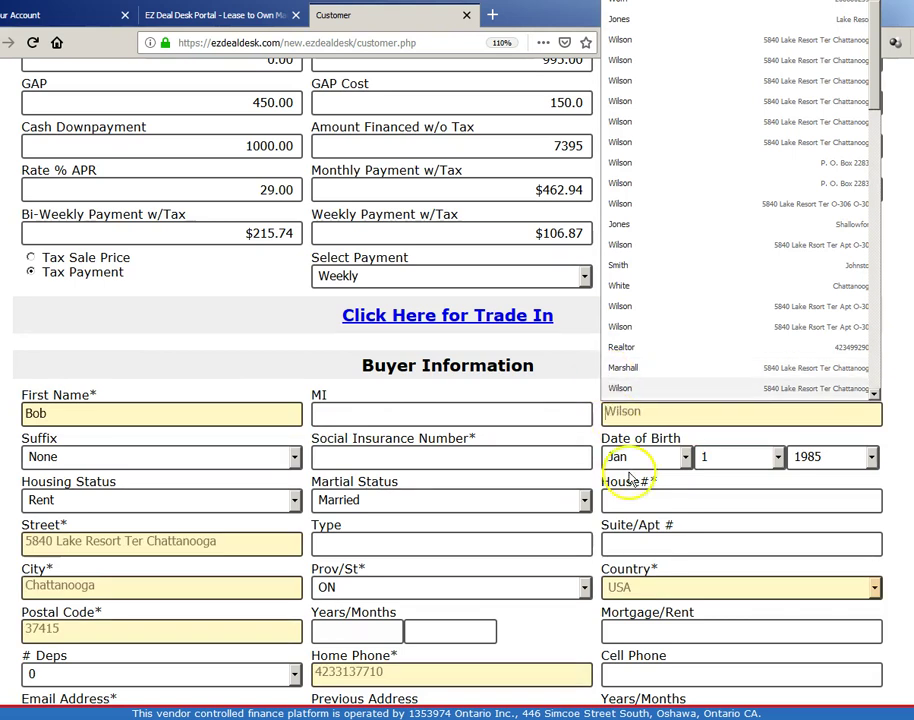
pyautogui.click(641, 421)
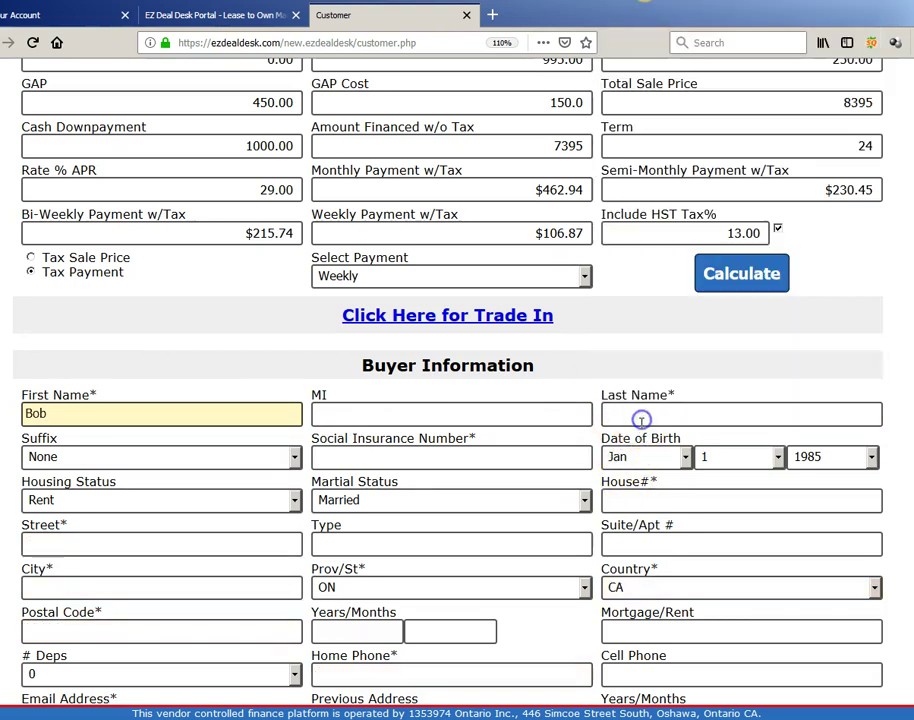
pyautogui.write('Wilson')
pyautogui.click(630, 306)
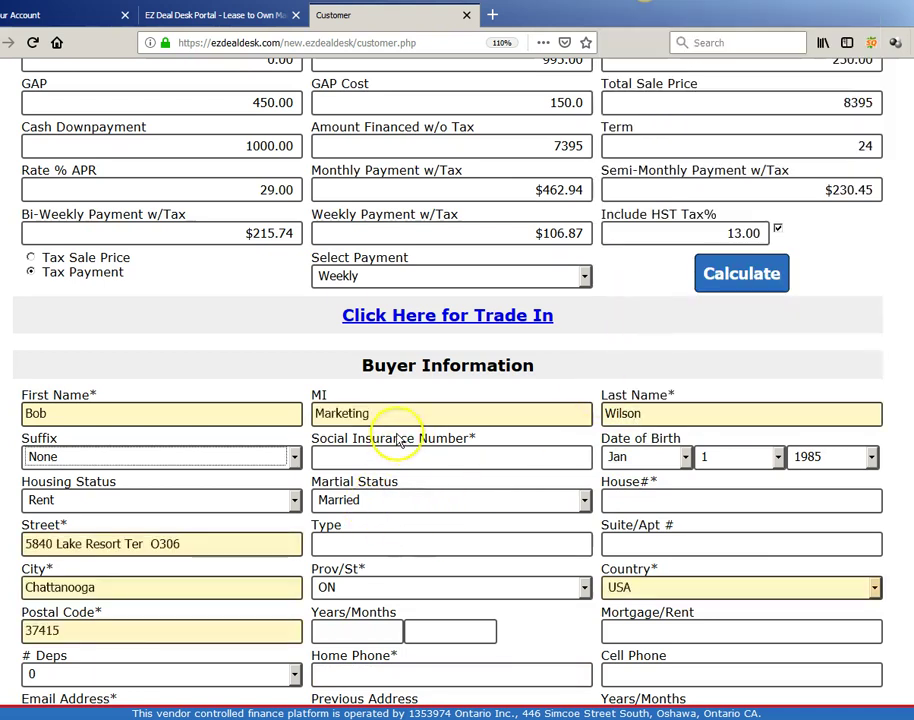
# Replace the autofilled middle initial text with the buyer's single-letter initial
pyautogui.moveTo(378, 413); pyautogui.dragTo(286, 412)
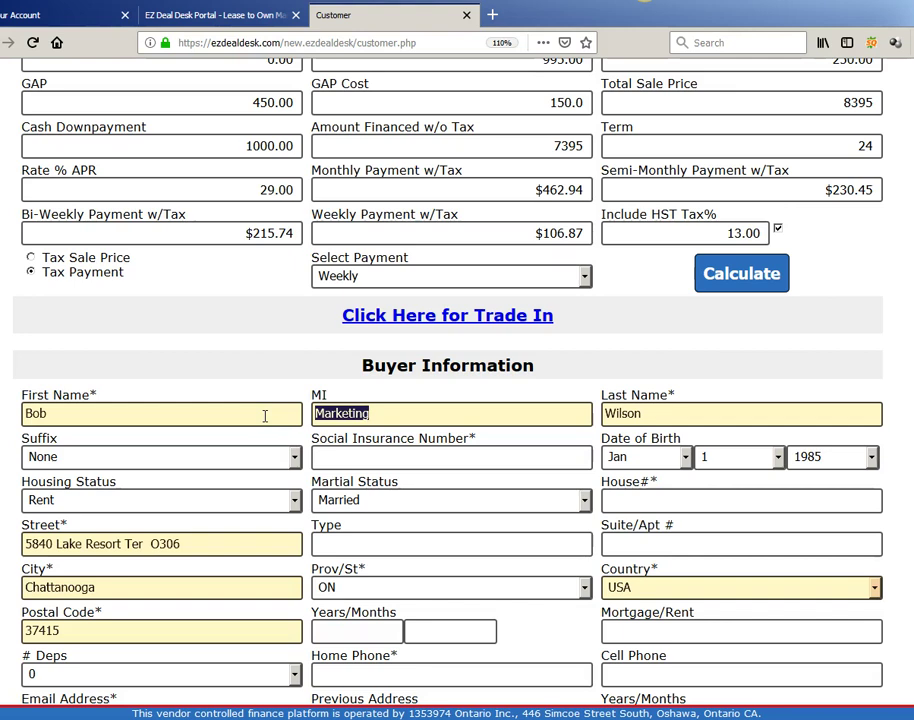
pyautogui.write('M')
pyautogui.press('Tab')
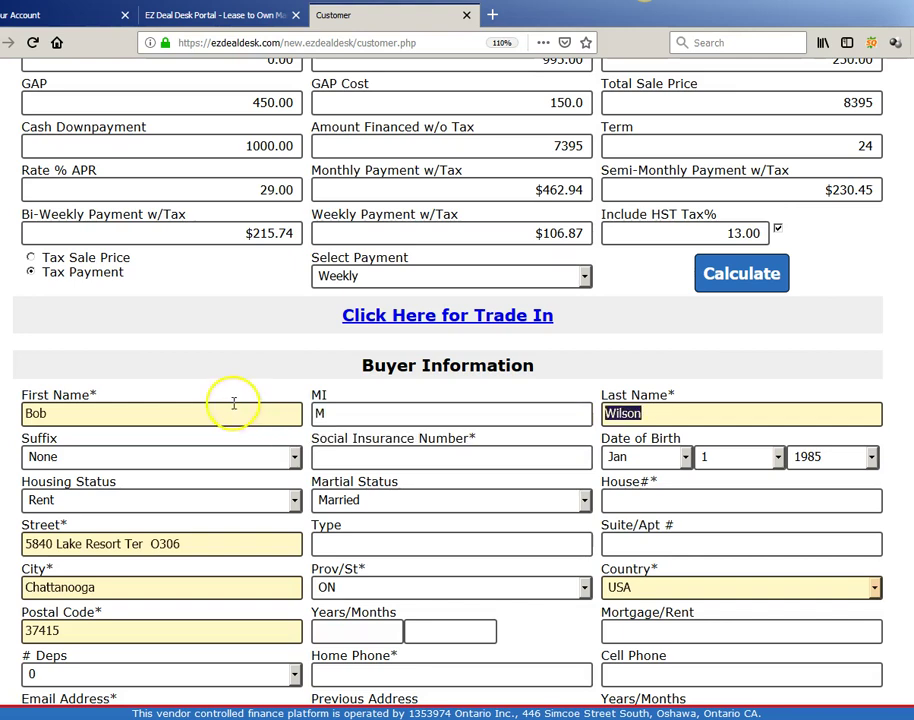
# Set the buyer's monthly gross income to 4500 and the employer to Jd Marketing
pyautogui.scroll(-1, 232, 459)
pyautogui.scroll(-1, 232, 459)
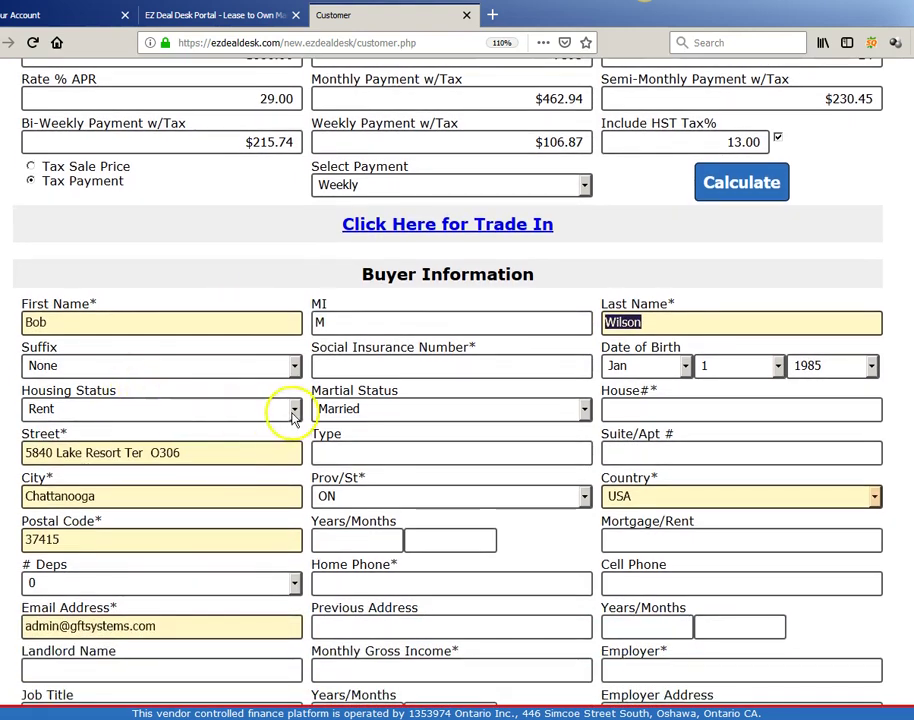
pyautogui.scroll(-2, 295, 413)
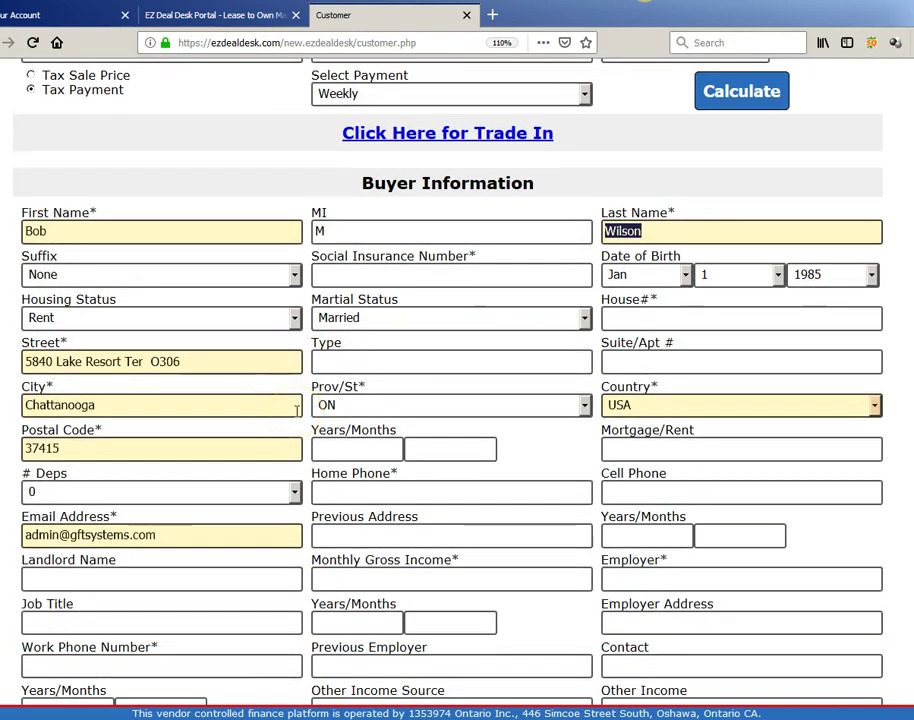
pyautogui.scroll(-6, 296, 413)
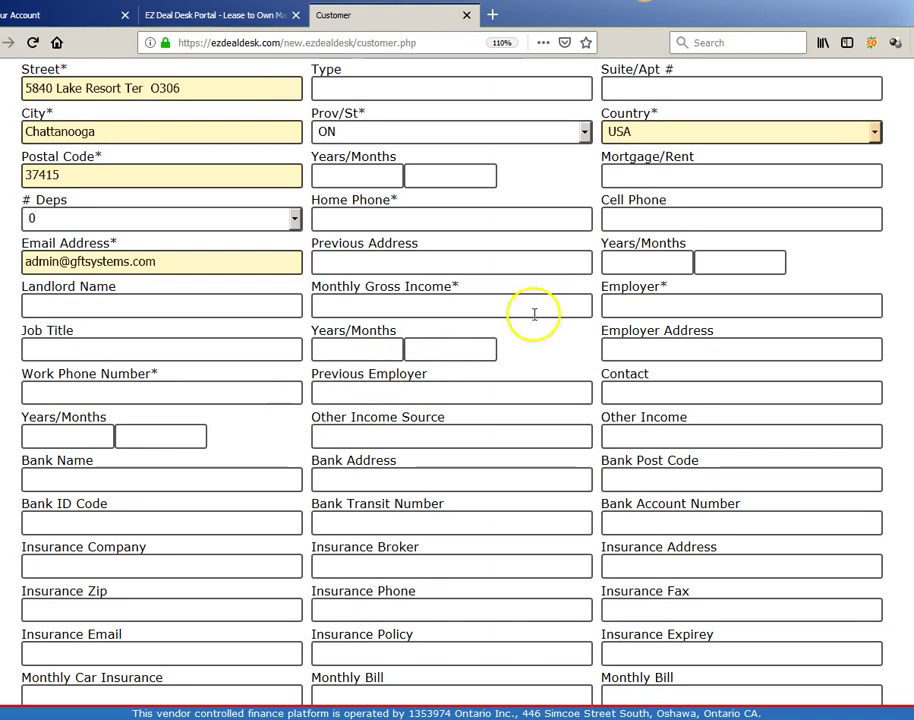
pyautogui.scroll(1, 530, 344)
pyautogui.scroll(4, 530, 344)
pyautogui.scroll(-2, 530, 344)
pyautogui.scroll(-2, 530, 344)
pyautogui.scroll(-2, 530, 344)
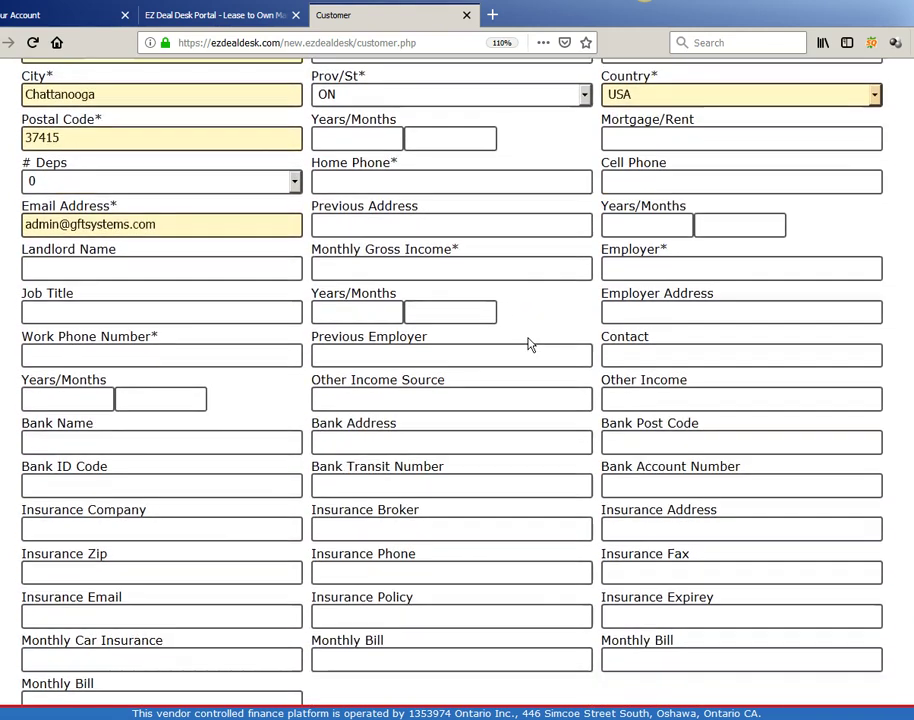
pyautogui.click(339, 214)
pyautogui.write('4')
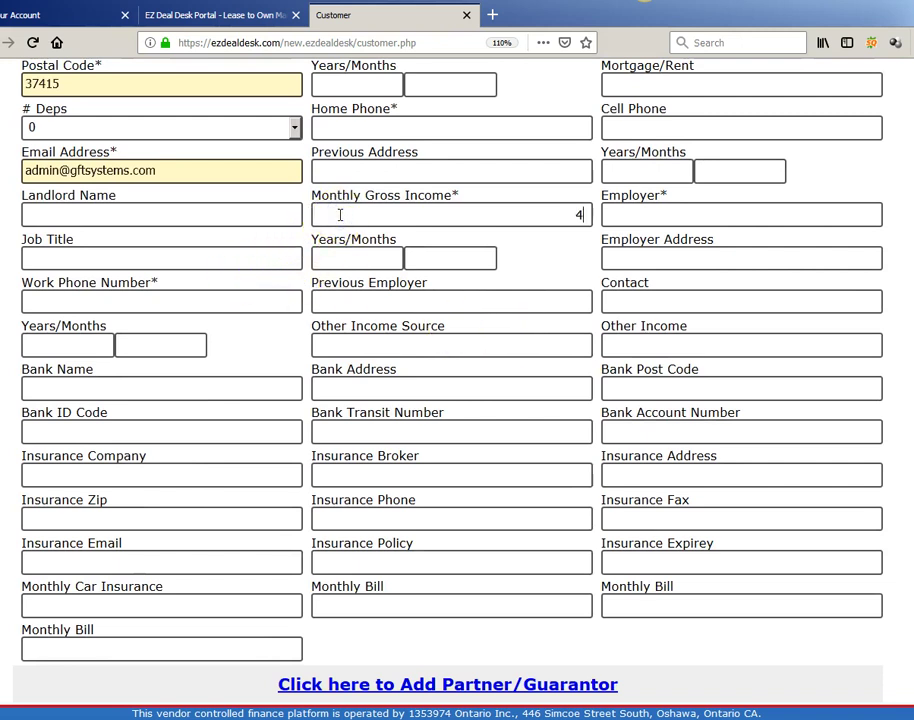
pyautogui.write('500')
pyautogui.press('Tab')
pyautogui.write('J')
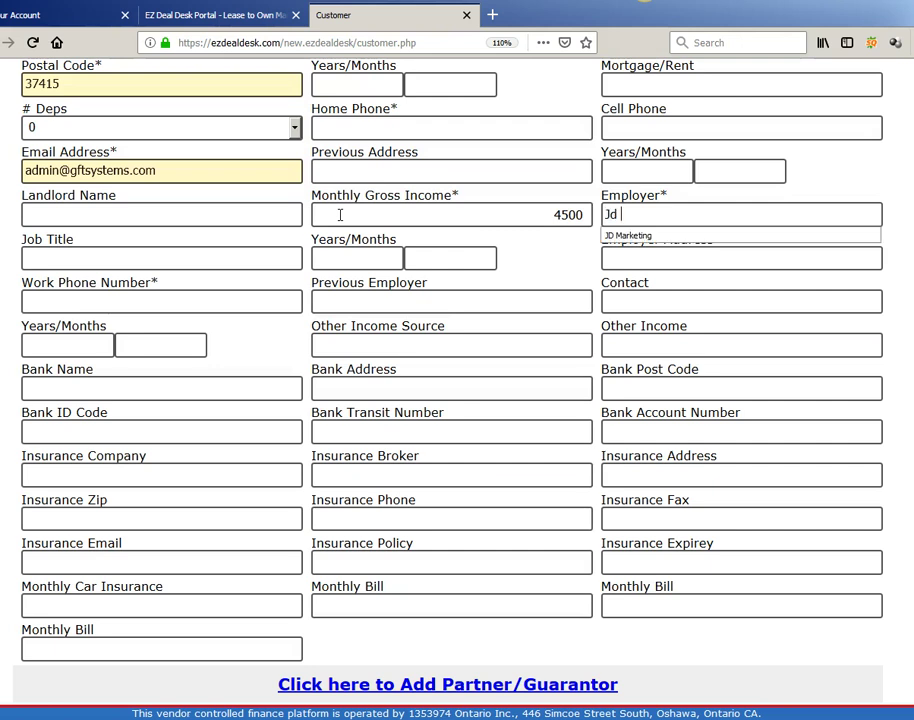
pyautogui.write('d Marketing')
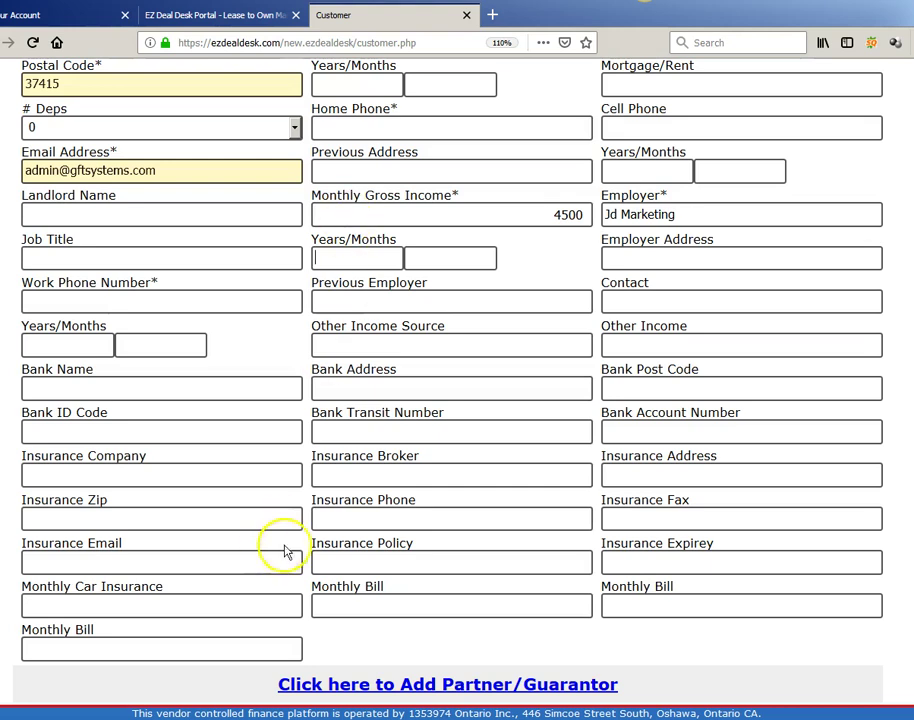
# Execute the Qualify Customer desking option for the deal and dismiss the browser's address update prompt
pyautogui.scroll(-3, 317, 512)
pyautogui.scroll(-3, 317, 512)
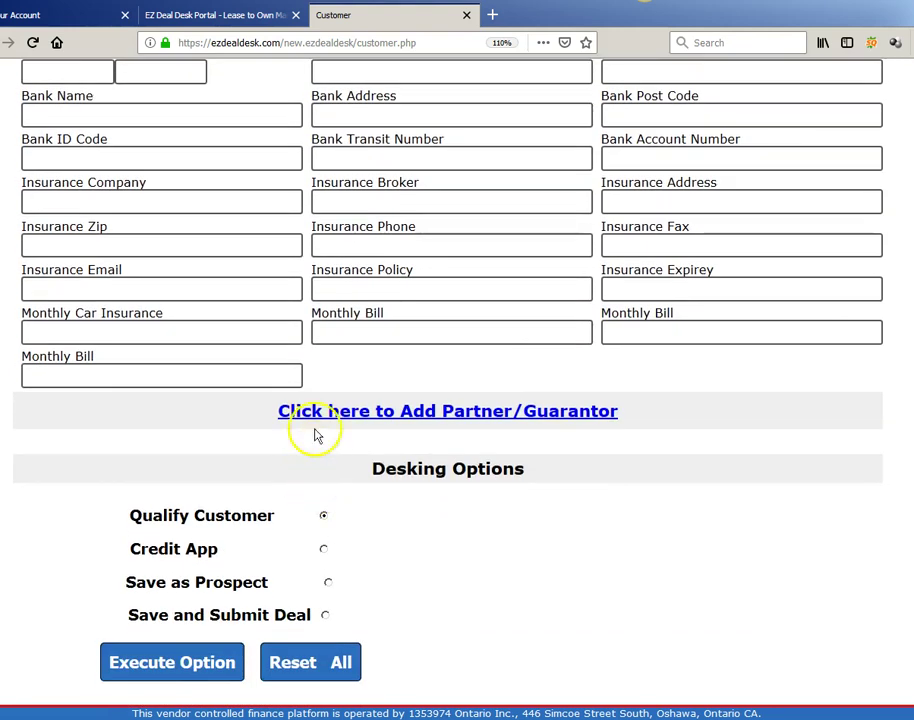
pyautogui.scroll(-1, 326, 406)
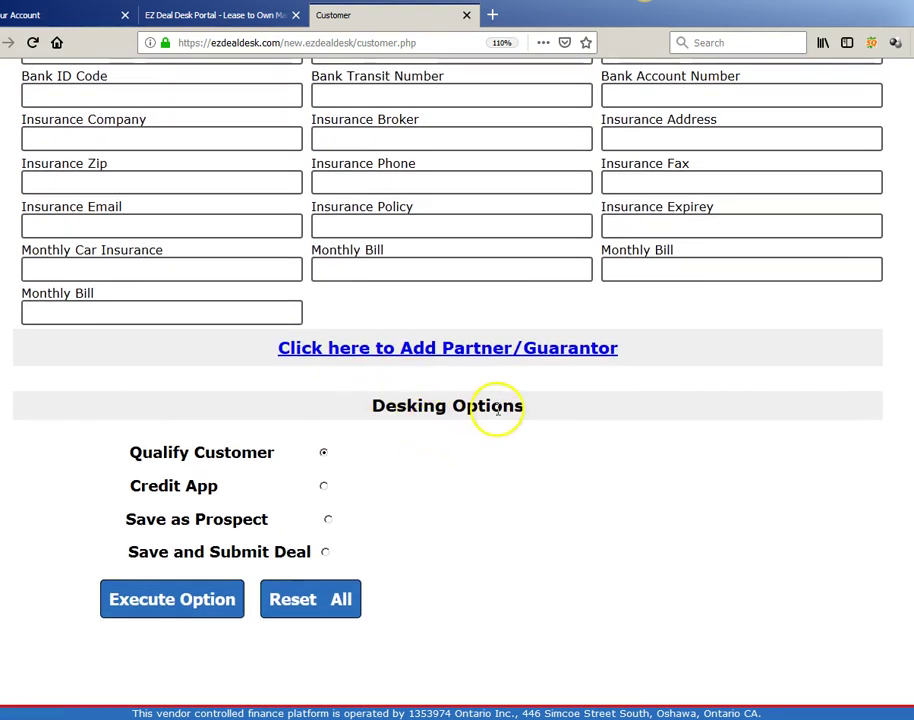
pyautogui.scroll(12, 541, 480)
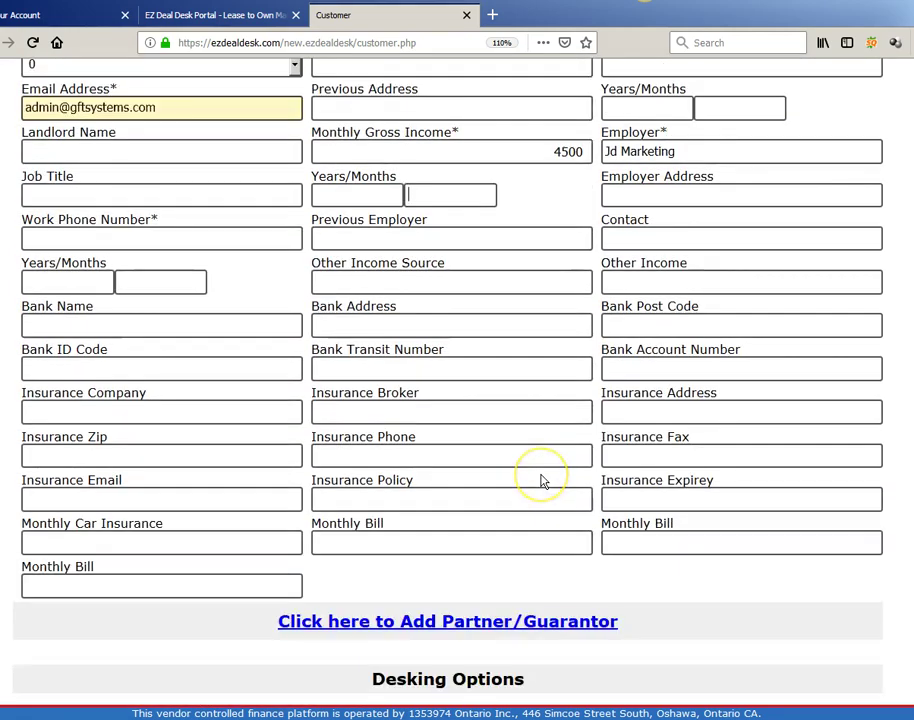
pyautogui.scroll(-12, 541, 480)
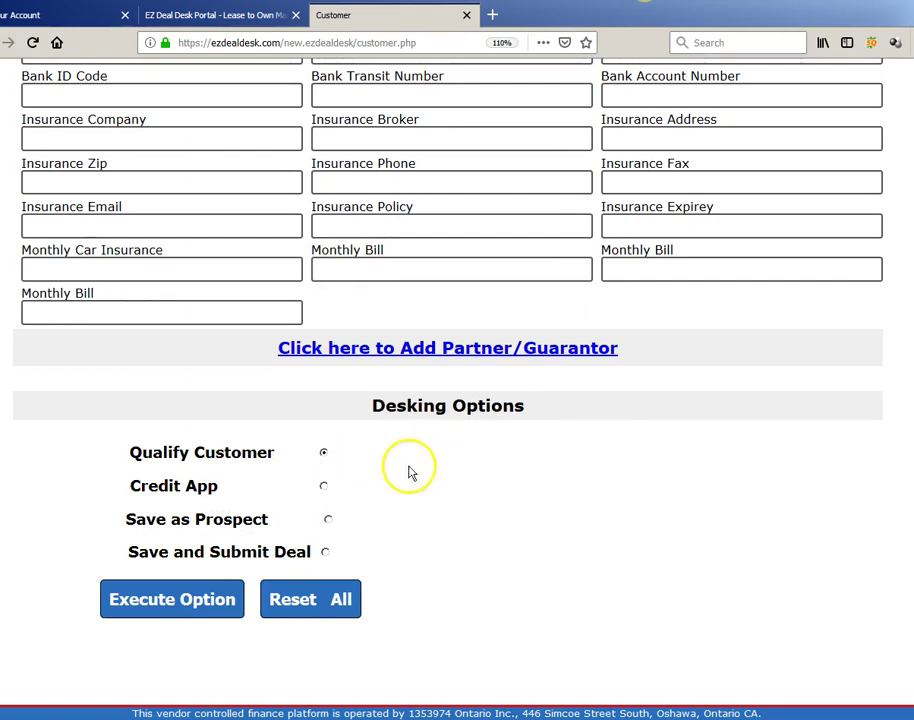
pyautogui.click(165, 605)
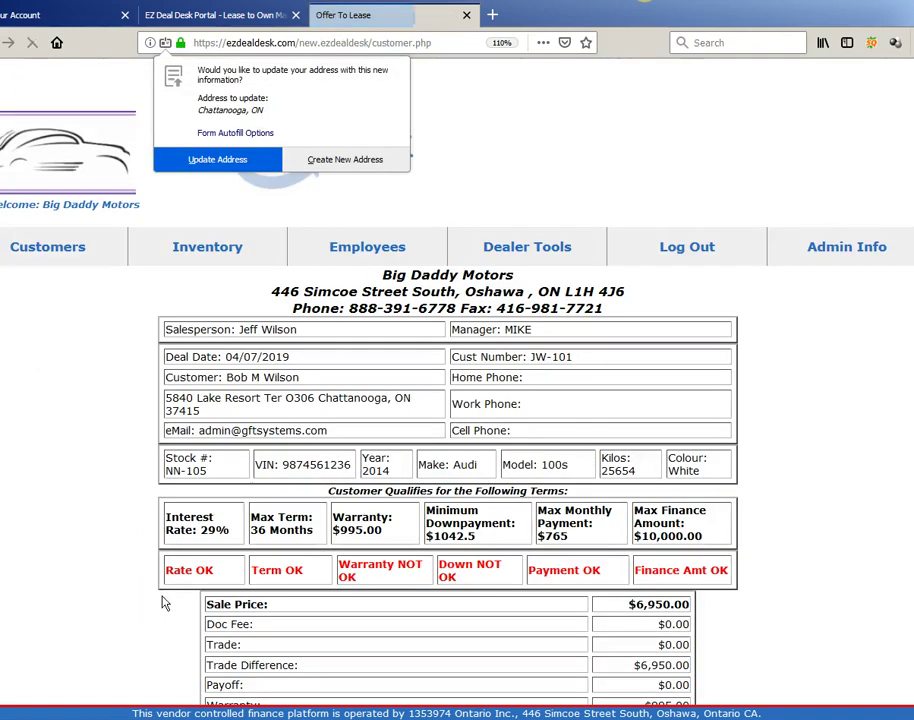
pyautogui.click(427, 145)
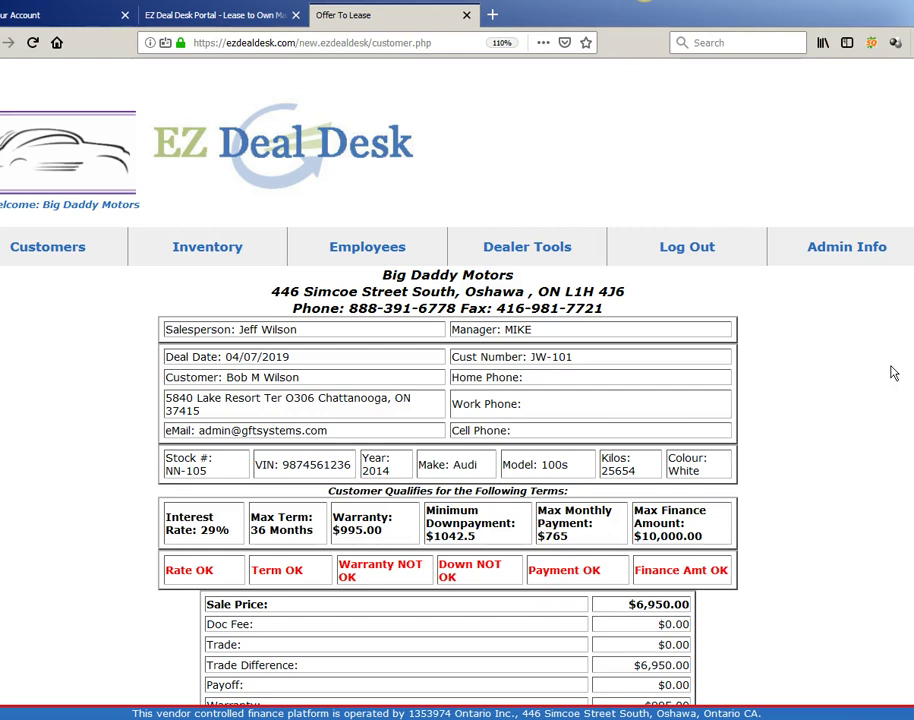
# Print the qualification offer through ScanSoft PDF Create! and save it as Offer To Lease.pdf in the zipcoderates0309 folder
pyautogui.scroll(-2, 891, 373)
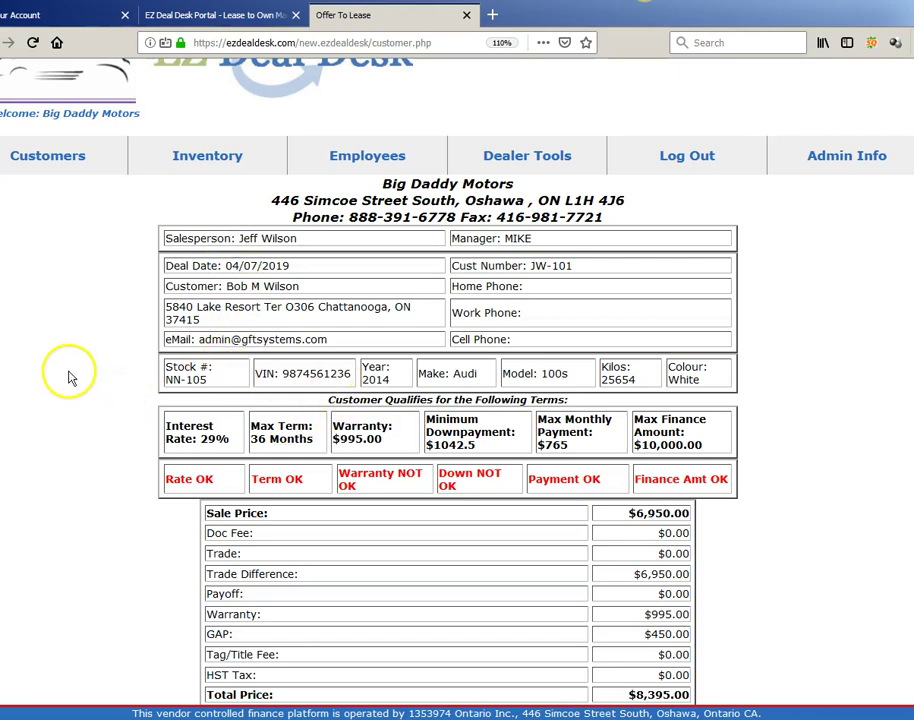
pyautogui.scroll(-2, 74, 380)
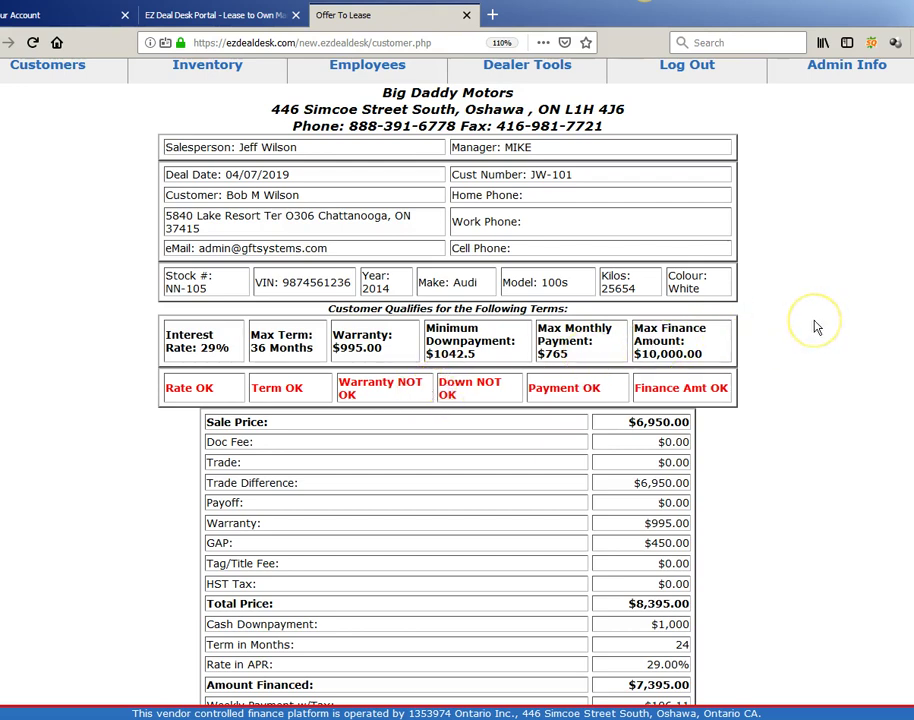
pyautogui.scroll(-2, 815, 327)
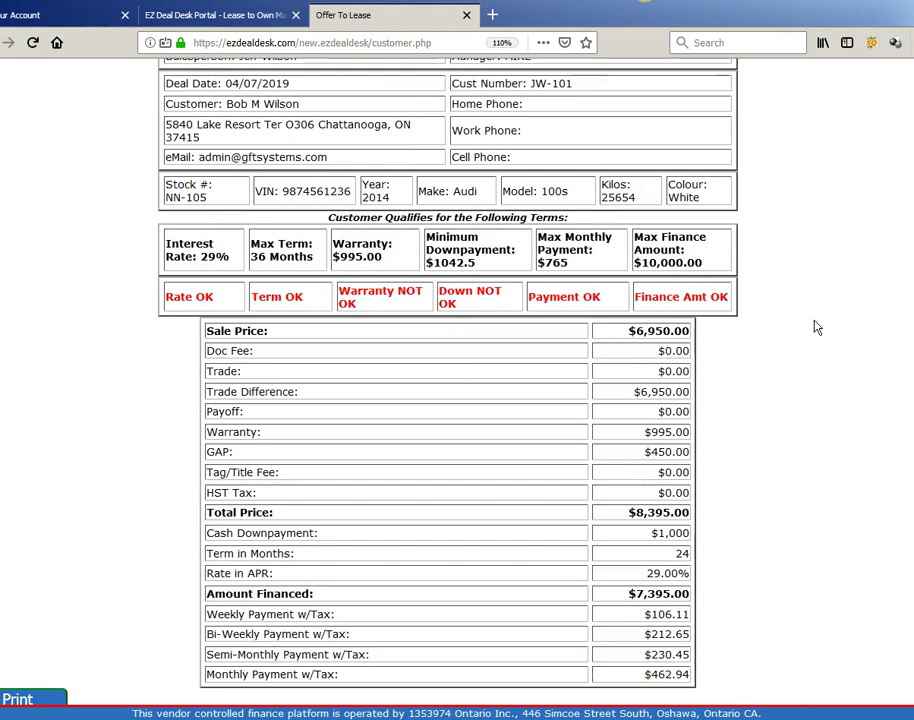
pyautogui.scroll(-1, 815, 327)
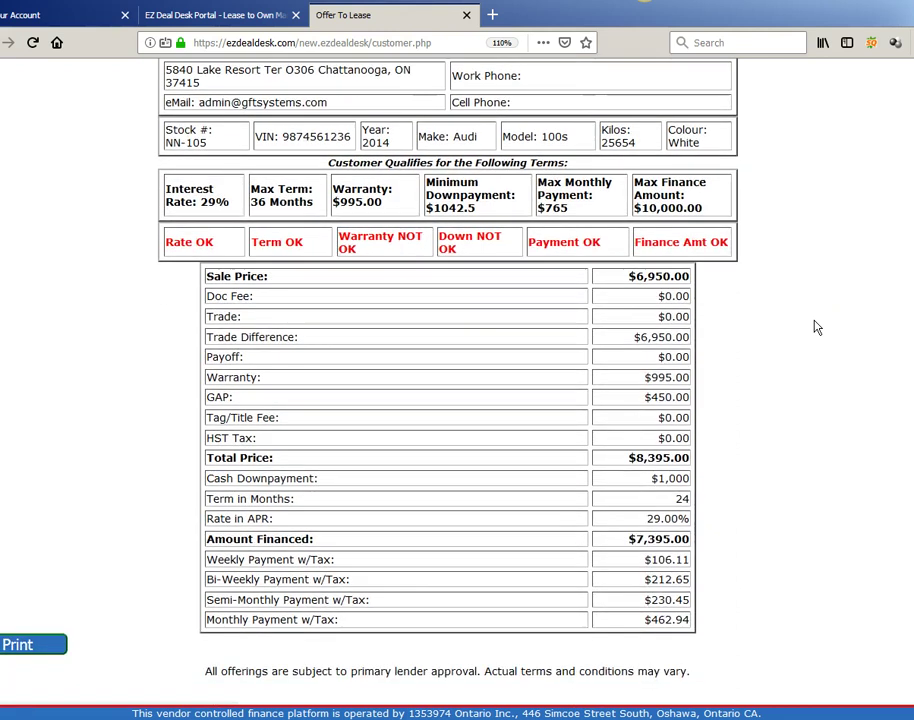
pyautogui.click(20, 648)
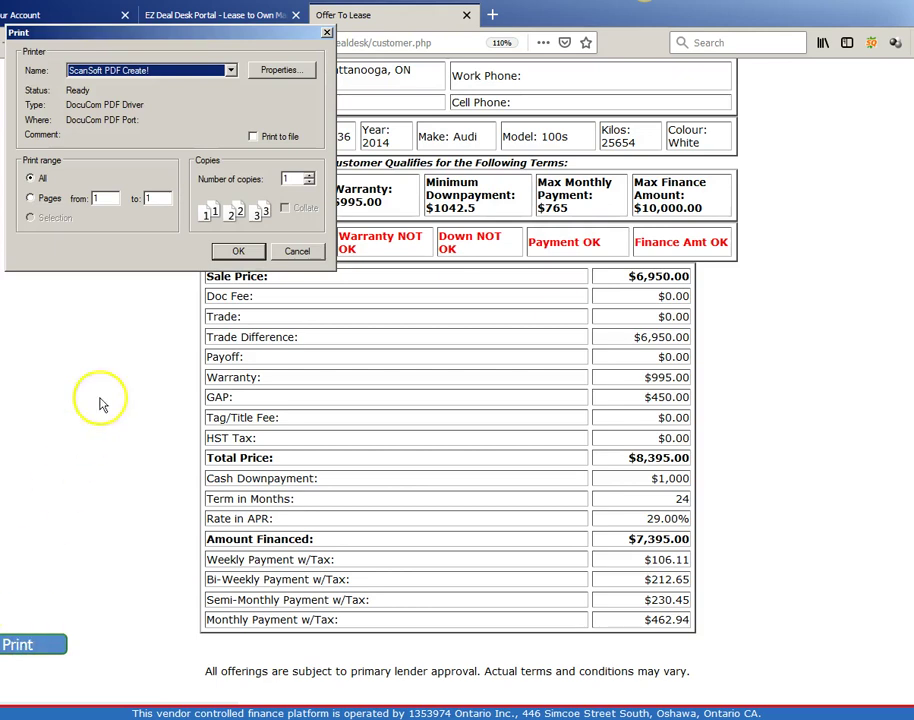
pyautogui.click(233, 254)
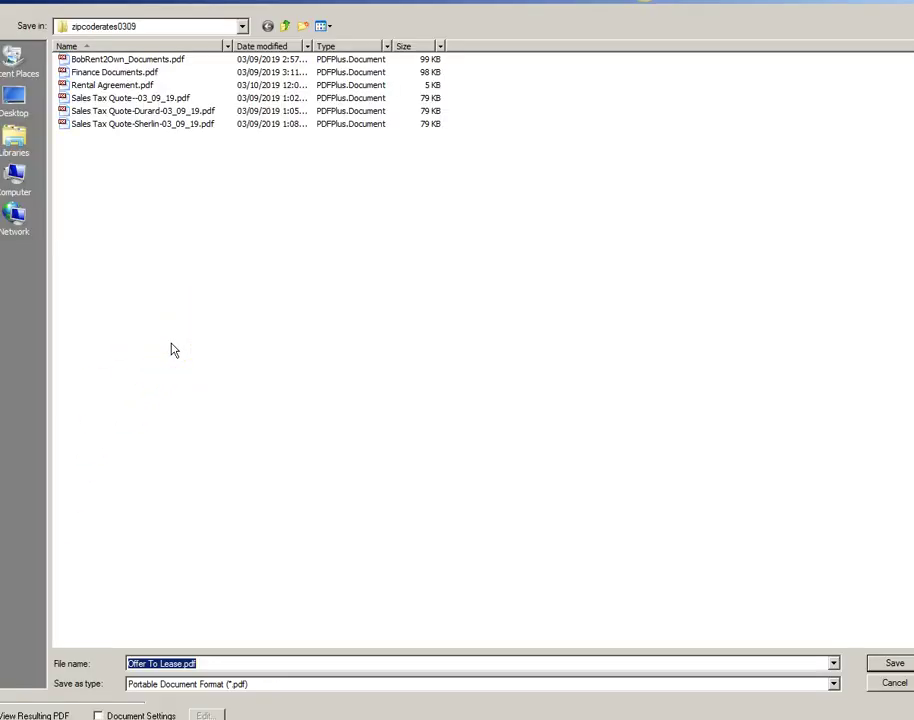
pyautogui.click(893, 664)
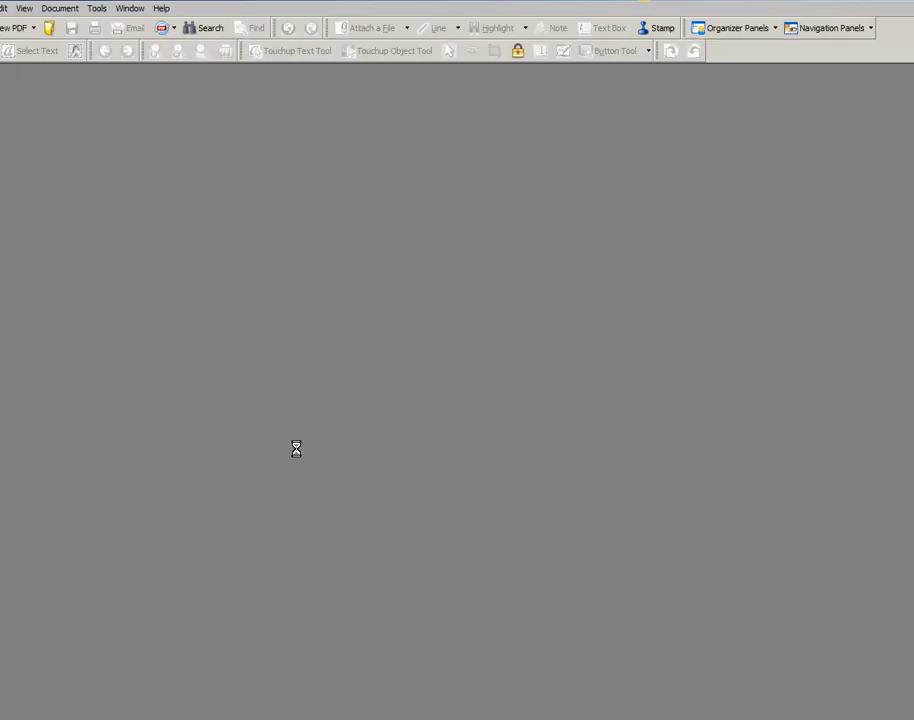
pyautogui.scroll(-6, 797, 469)
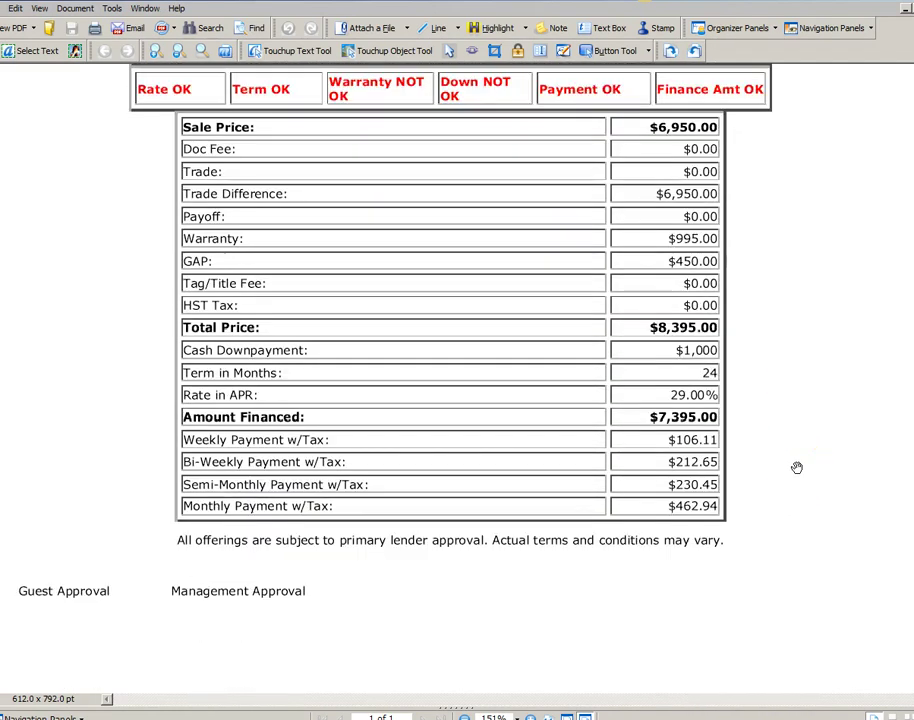
# Check the upper part of the saved lease offer PDF and switch back to the deal's customer form in the browser
pyautogui.scroll(6, 797, 468)
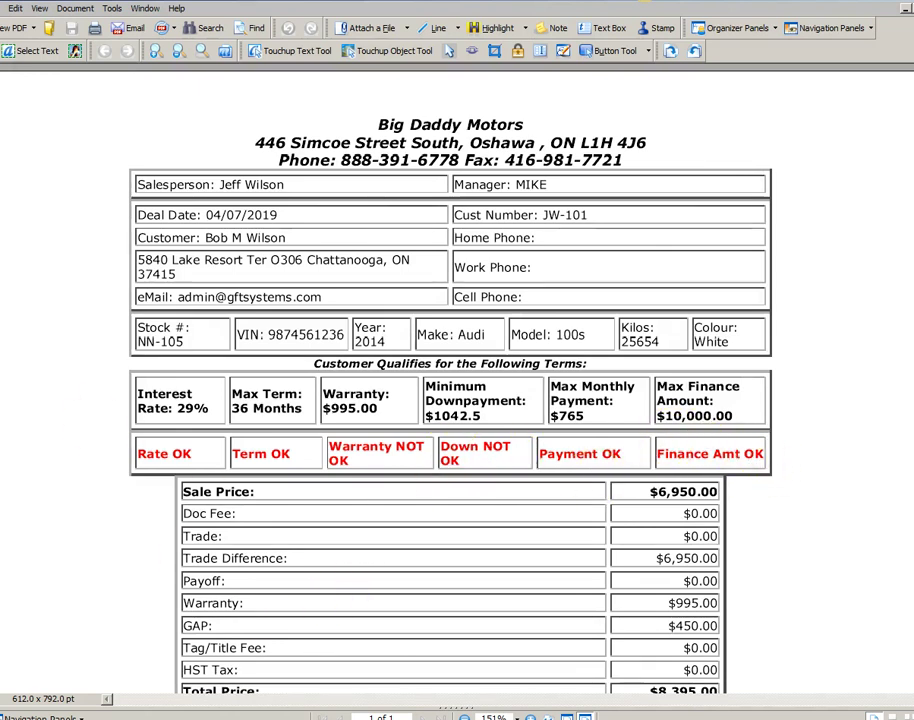
pyautogui.hotkey('alt', 'Tab')
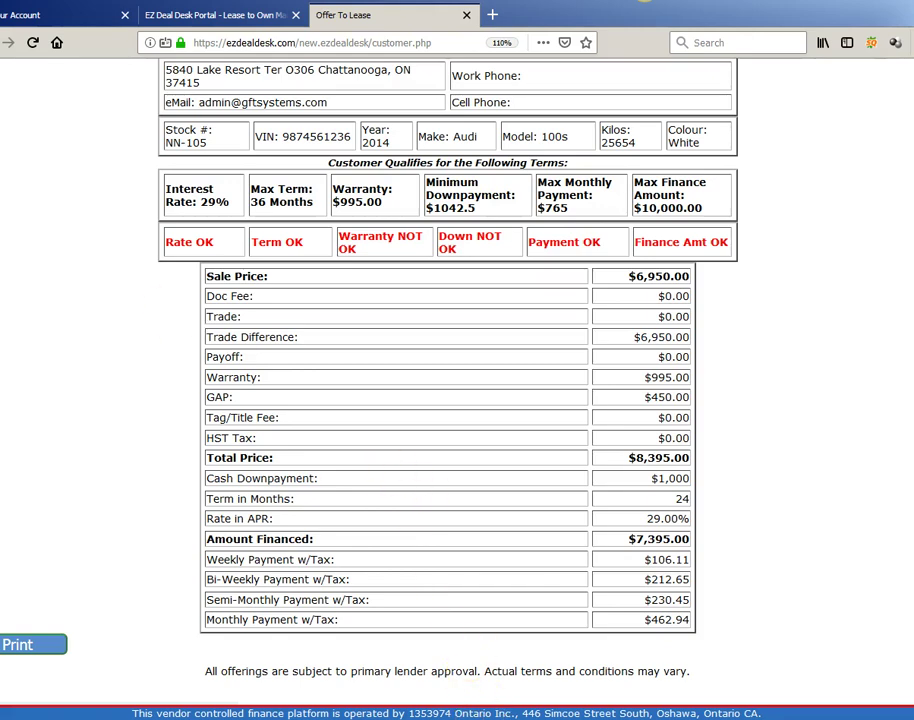
pyautogui.hotkey('alt', 'Left')
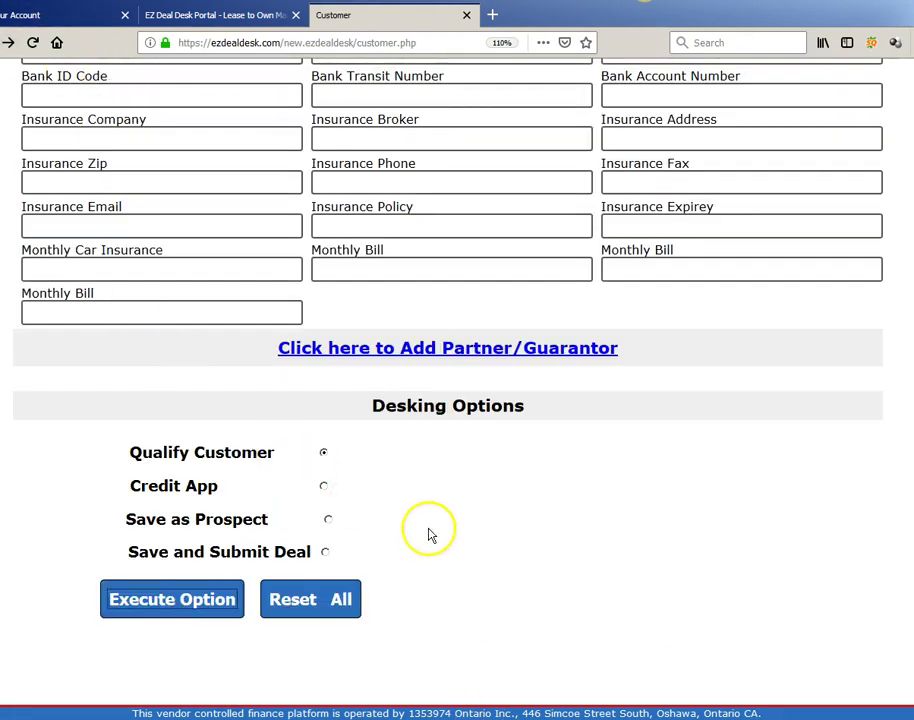
# Execute the Save and Submit Deal desking option for the reviewed deal and dismiss the browser's address update prompt
pyautogui.scroll(5, 432, 535)
pyautogui.scroll(20, 442, 505)
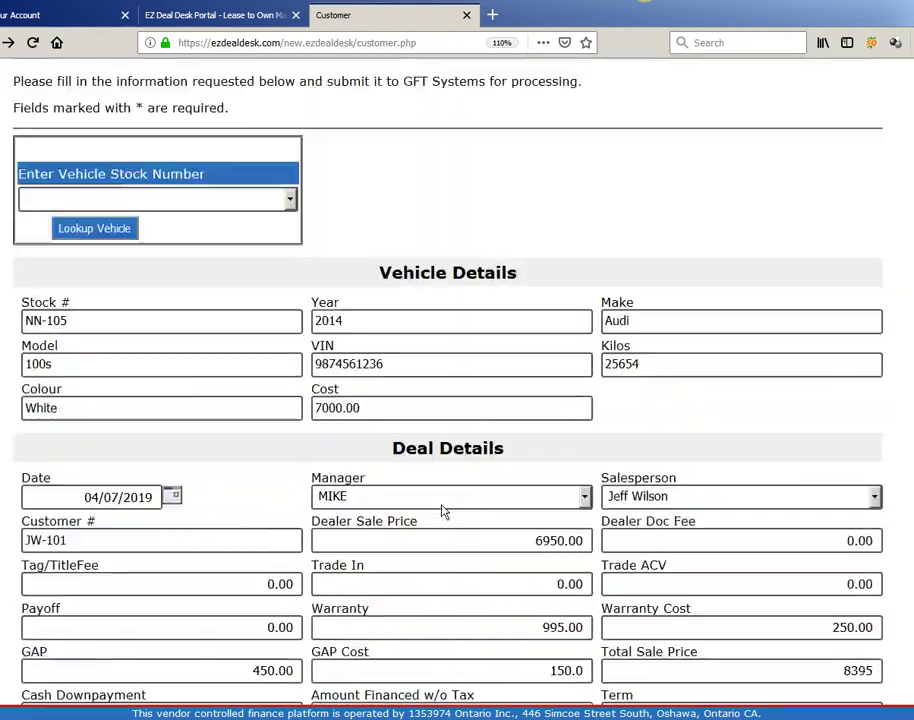
pyautogui.scroll(-20, 442, 505)
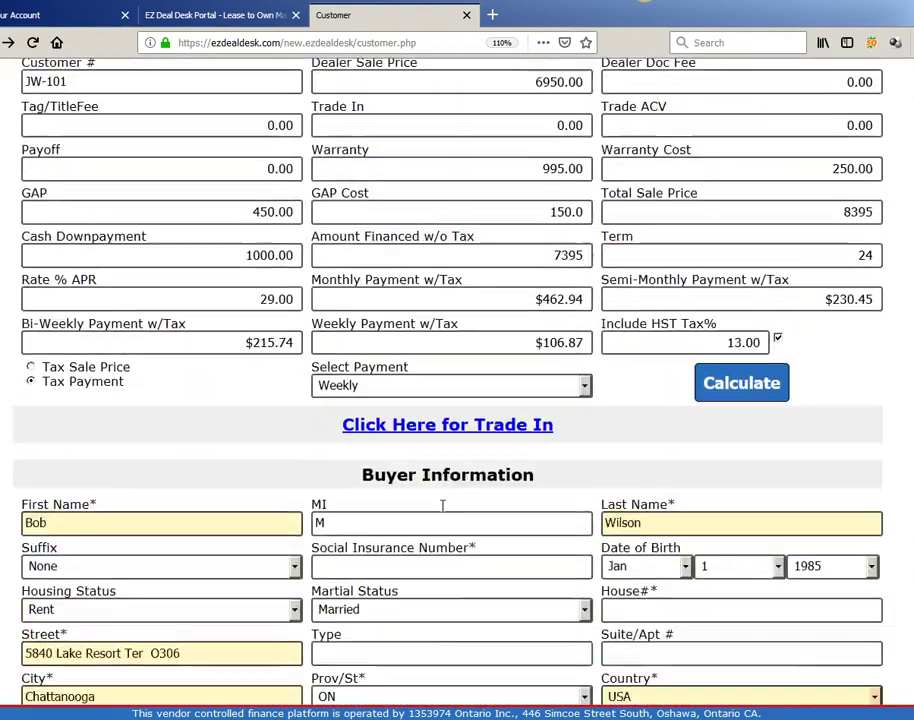
pyautogui.scroll(-11, 442, 505)
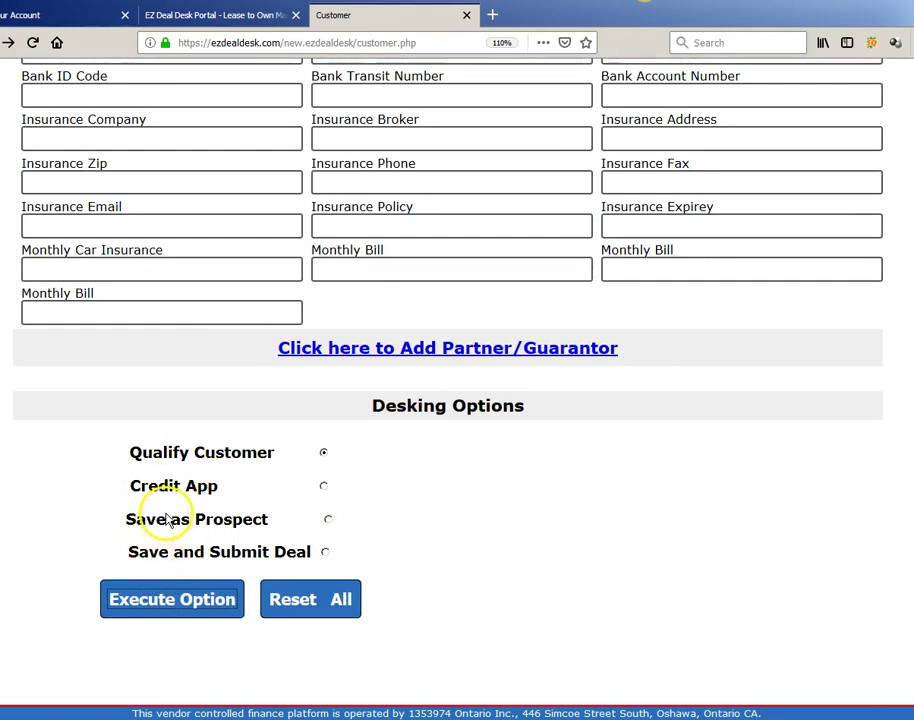
pyautogui.click(325, 553)
pyautogui.click(147, 608)
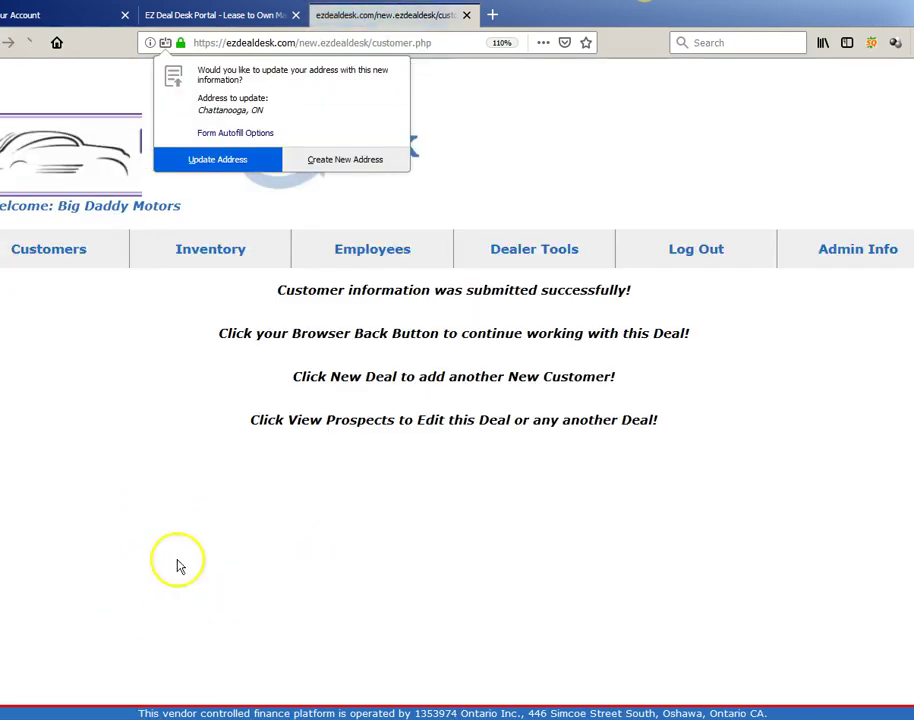
pyautogui.click(578, 130)
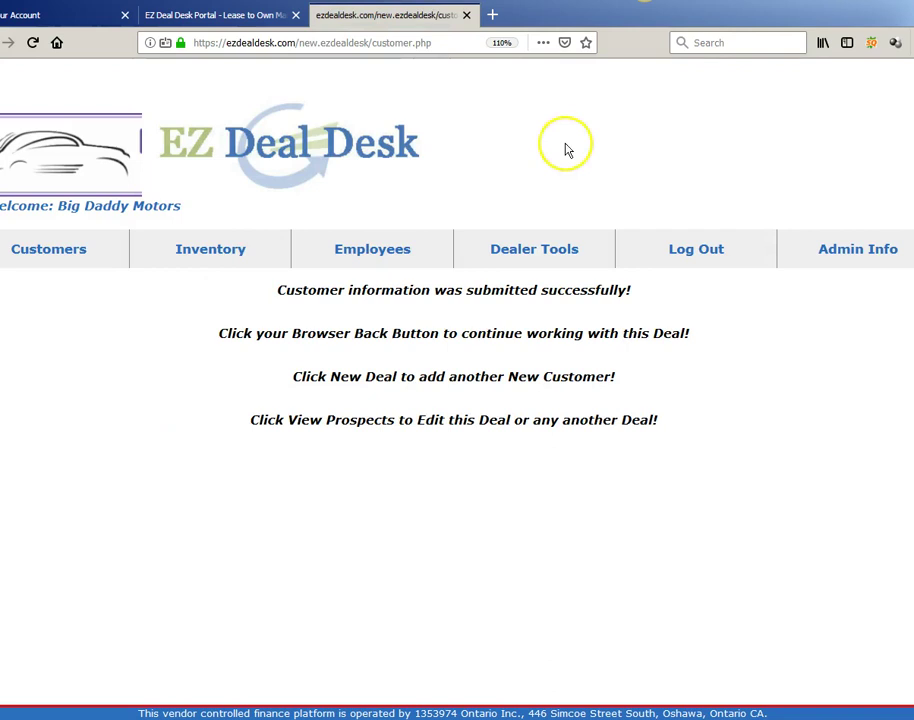
# Open the paperwork page of the 04/07/2019 deal from the Approved Deals list
pyautogui.moveTo(305, 242)
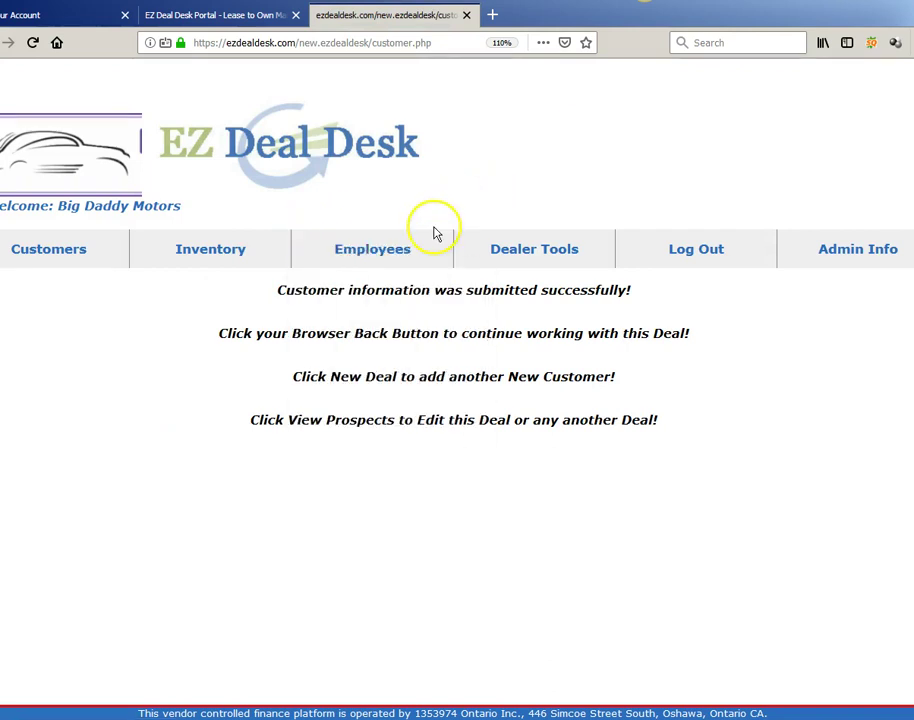
pyautogui.moveTo(49, 259)
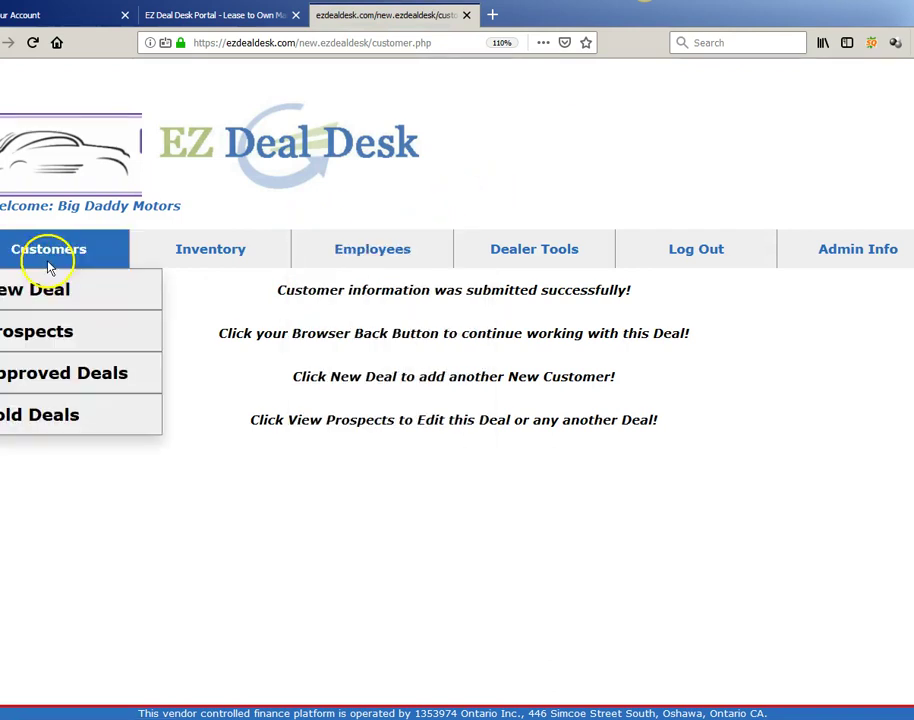
pyautogui.click(53, 375)
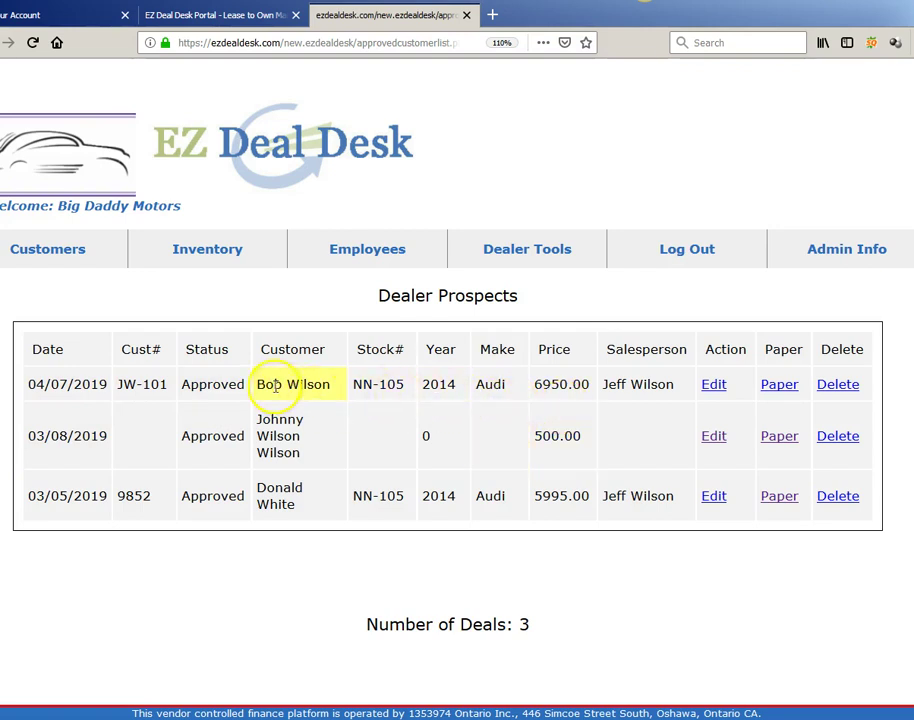
pyautogui.click(779, 388)
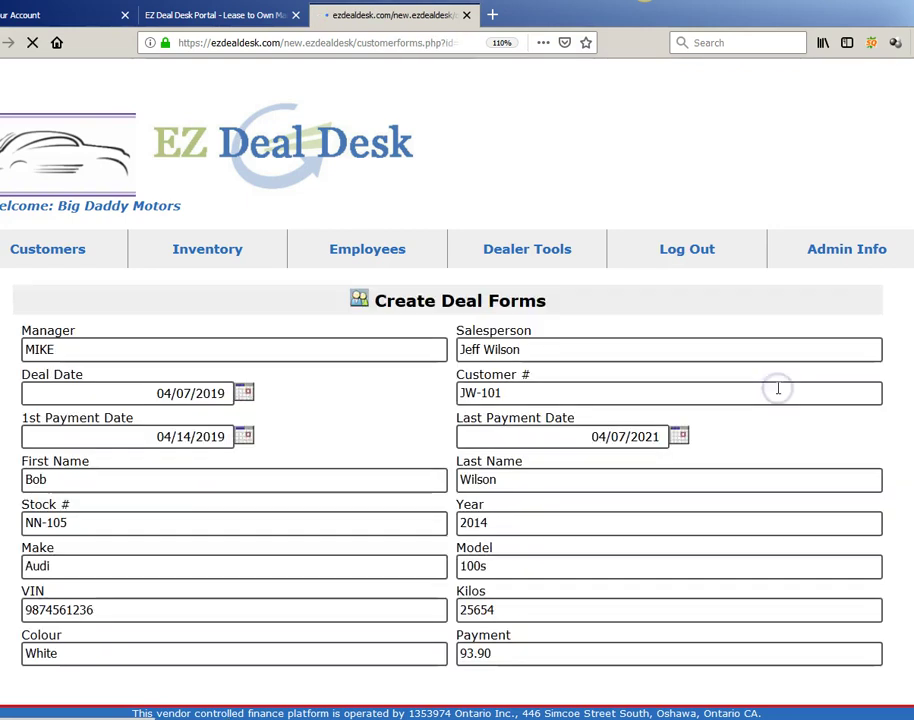
# Review the printable deal forms and open the Deal Recap Sheet for the deal
pyautogui.scroll(-1, 797, 384)
pyautogui.scroll(-5, 797, 384)
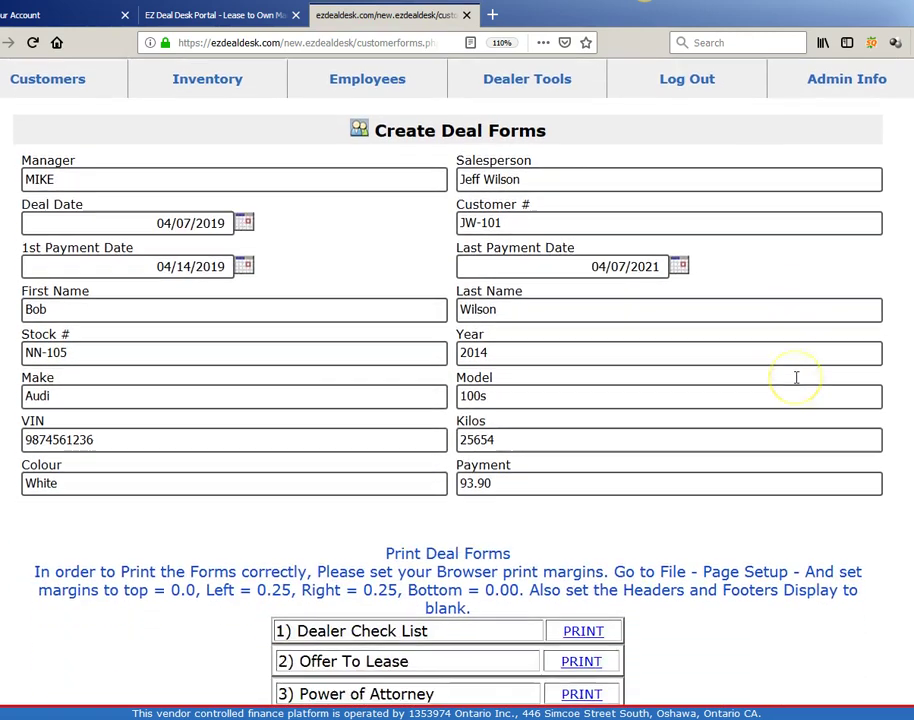
pyautogui.scroll(-5, 796, 378)
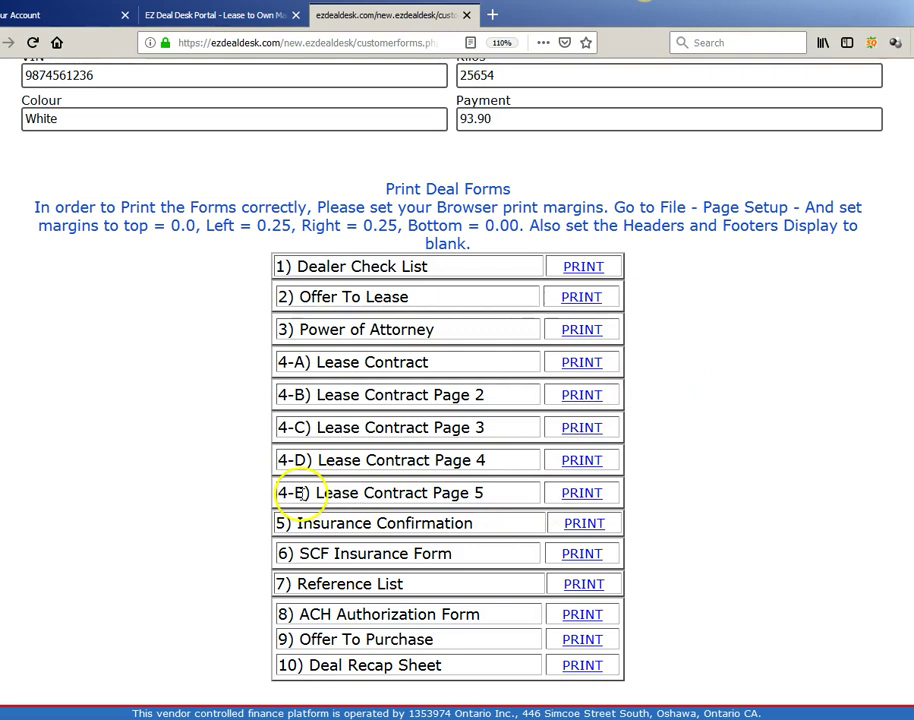
pyautogui.click(583, 665)
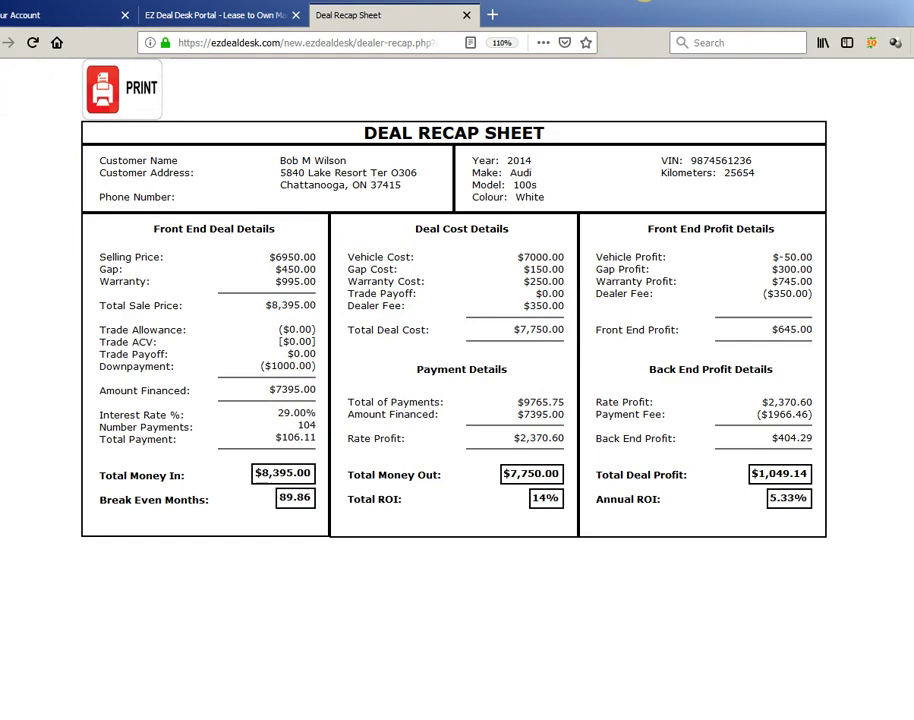
# Return from the recap sheet to the Create Deal Forms page and examine the deal's details
pyautogui.hotkey('alt', 'Left')
pyautogui.scroll(5, 748, 357)
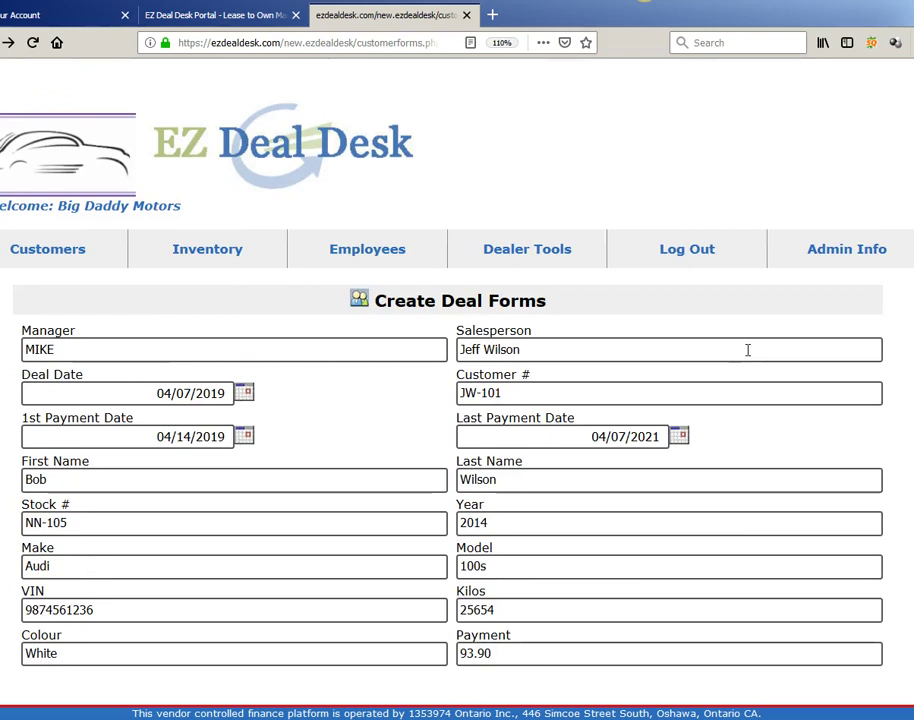
pyautogui.scroll(-1, 675, 352)
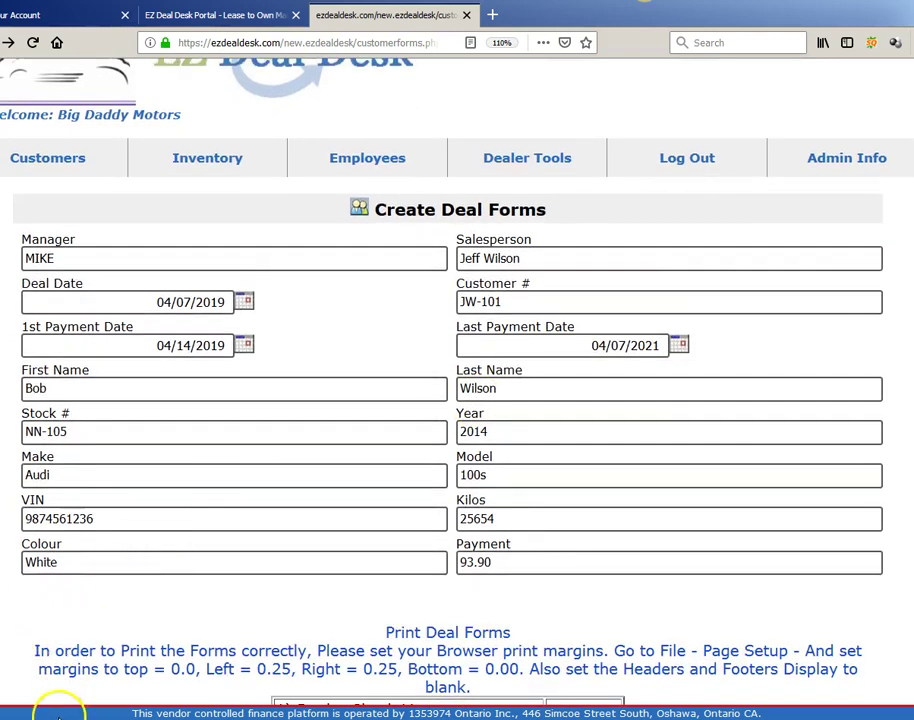